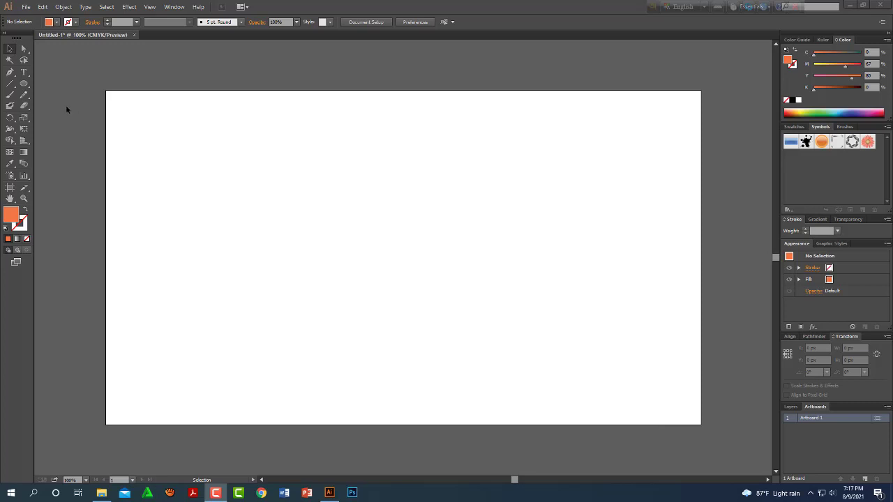
Create a 1280 × 720 px rectangle with the Rectangle Tool
left_click_drag(28, 91, 44, 85)
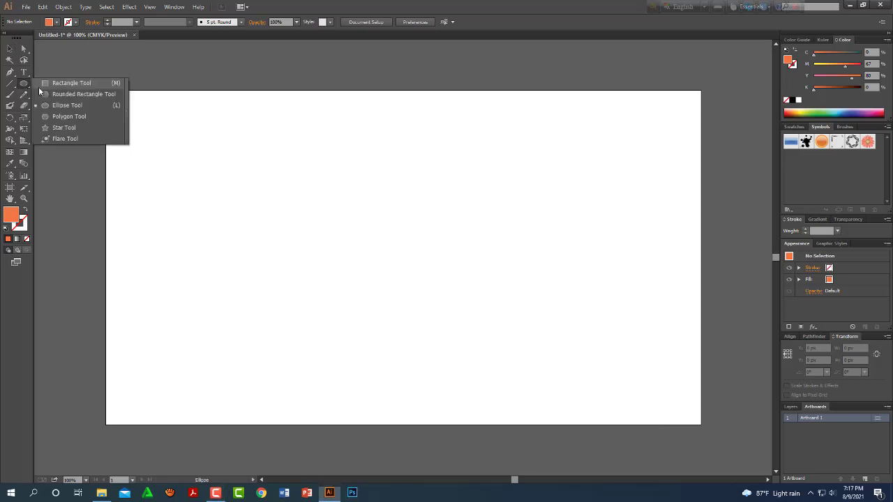
left_click(284, 180)
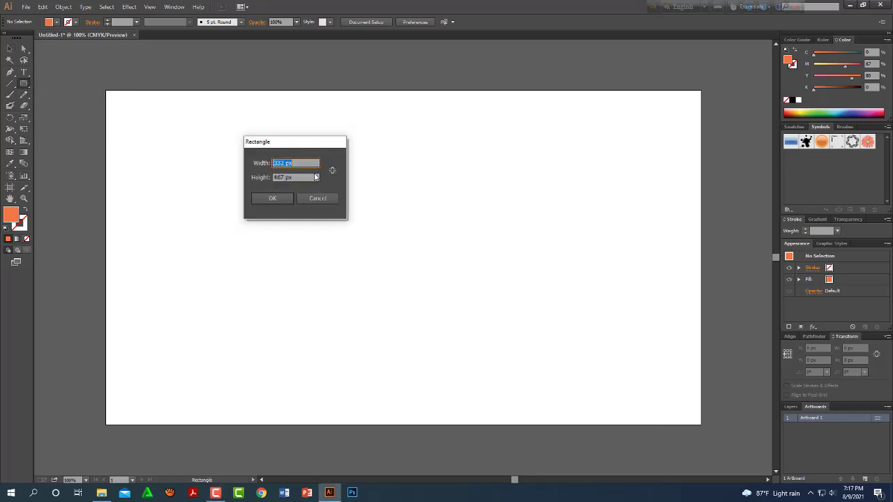
type("1280")
key("Tab")
type("72")
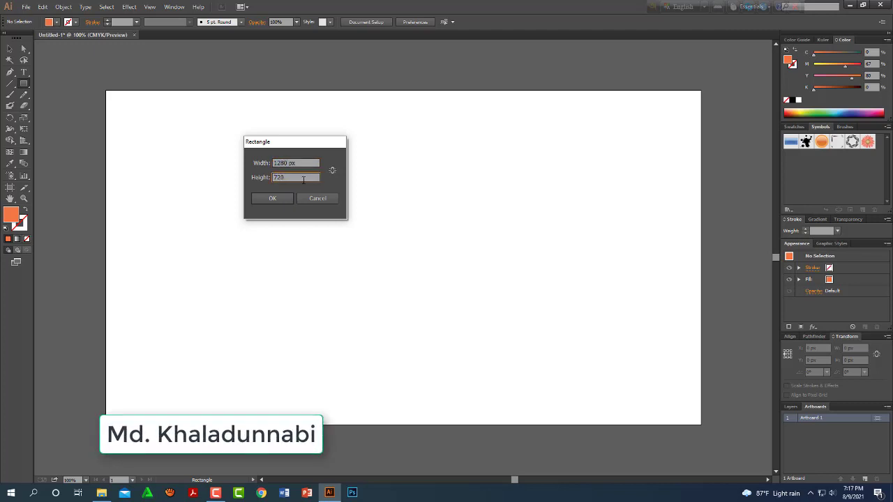
left_click(280, 198)
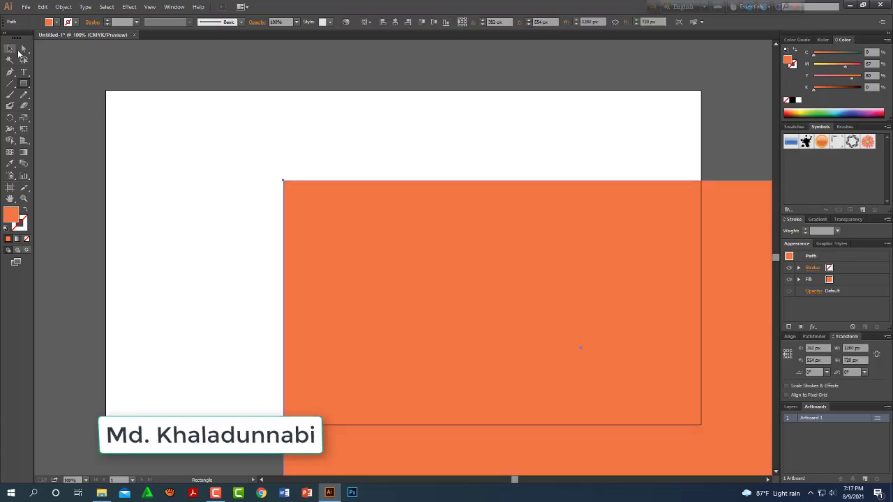
Align the rectangle to the artboard's left and top edges, then deselect it
left_click(8, 51)
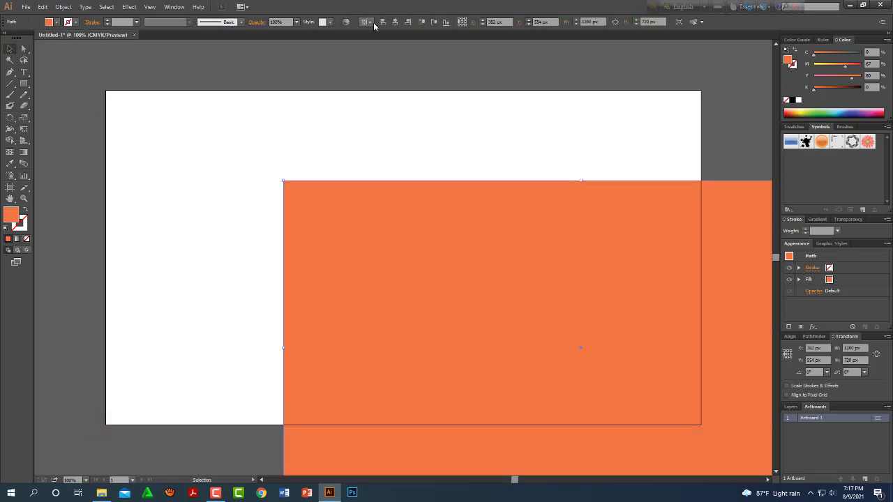
left_click(421, 23)
left_click(434, 23)
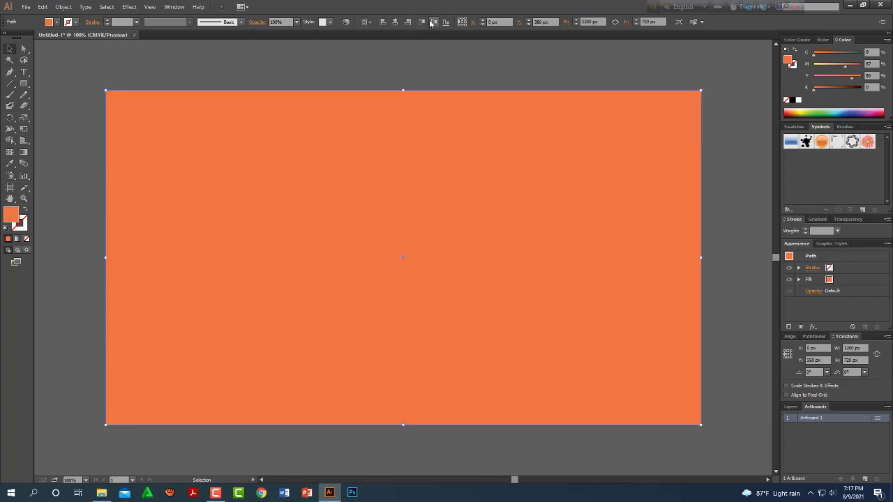
left_click(73, 137)
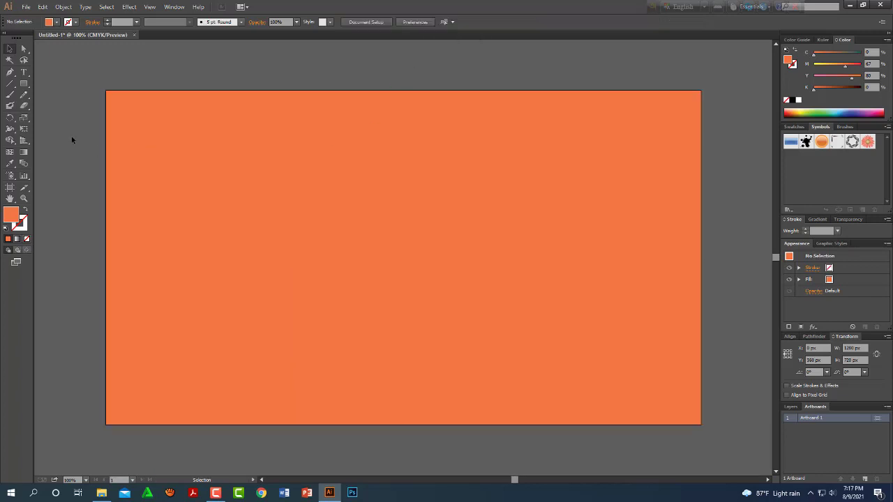
left_click(23, 83)
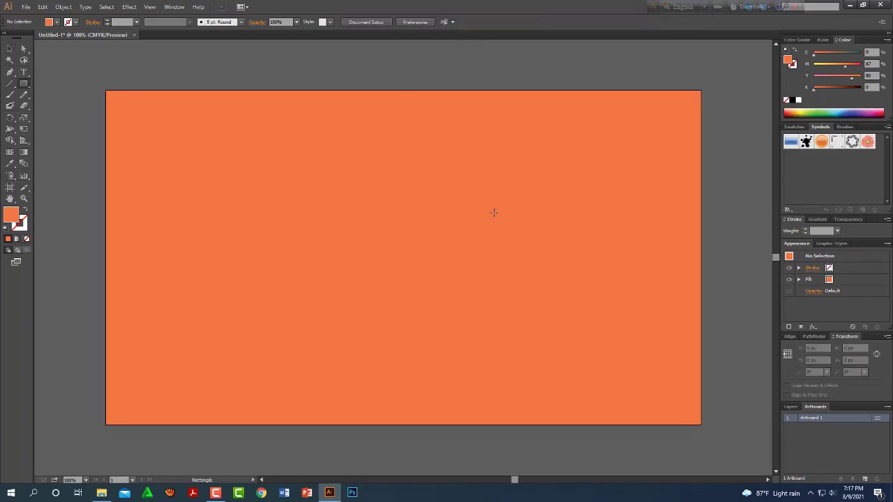
Draw a rectangle at lower right and lighten its fill to Magenta 56
left_click_drag(494, 213, 631, 384)
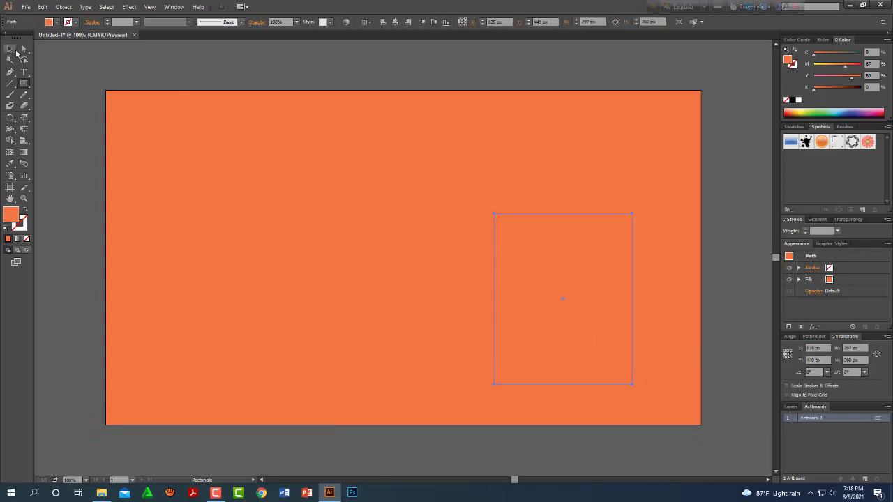
left_click(9, 48)
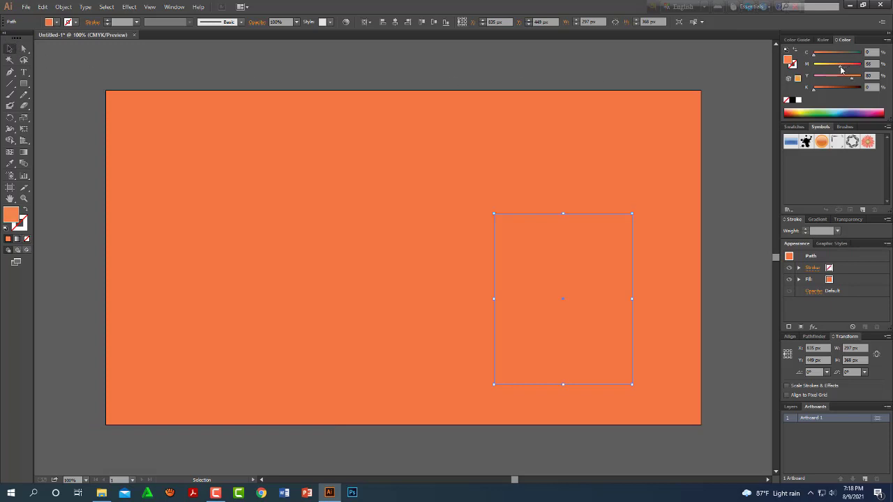
left_click_drag(843, 69, 840, 69)
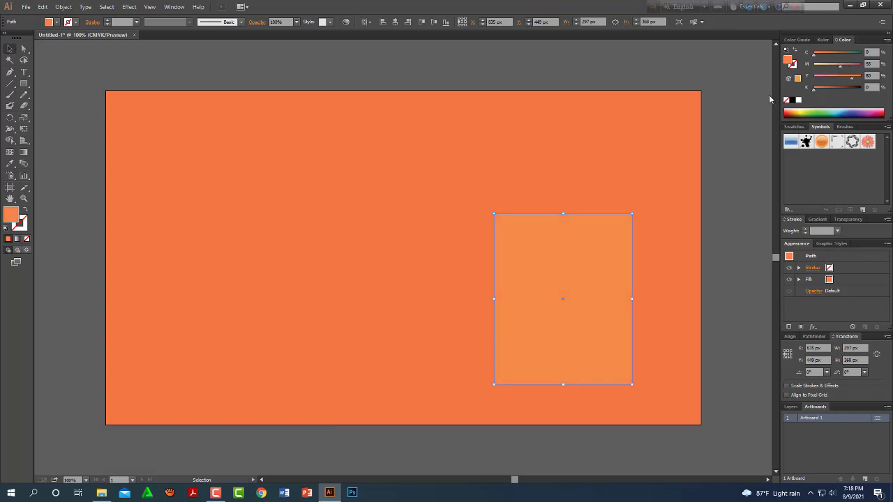
Set the background rectangle's Magenta to 80 for a redder orange
left_click(643, 137)
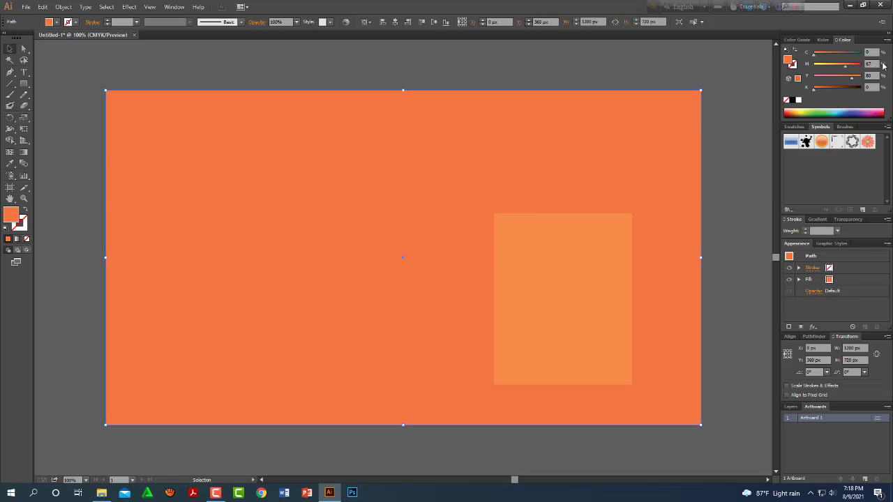
left_click(846, 64)
type("0")
key("Return")
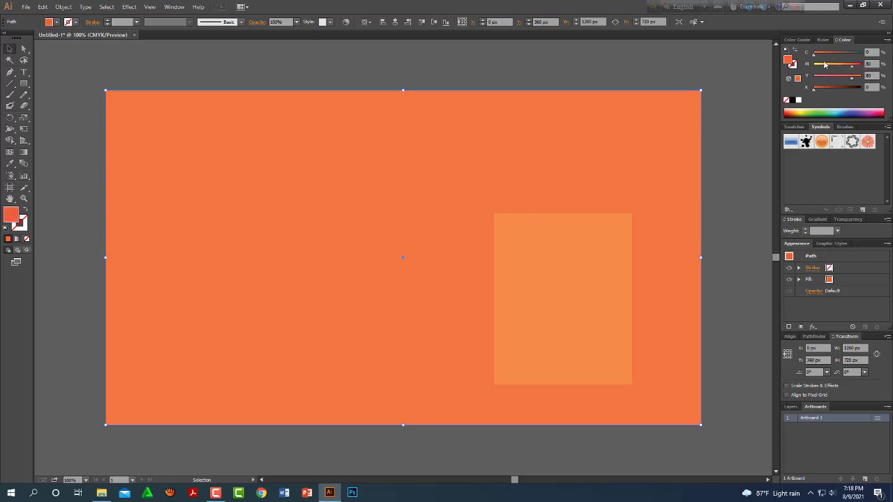
left_click(562, 255)
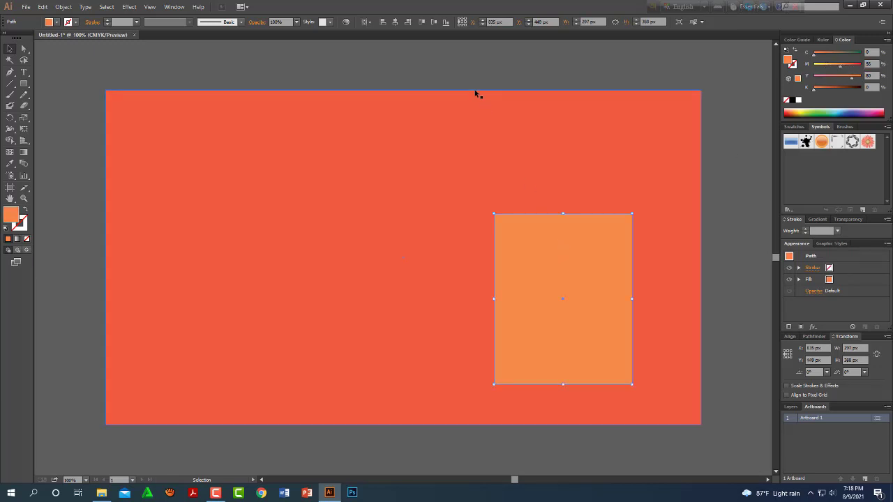
left_click_drag(23, 83, 74, 106)
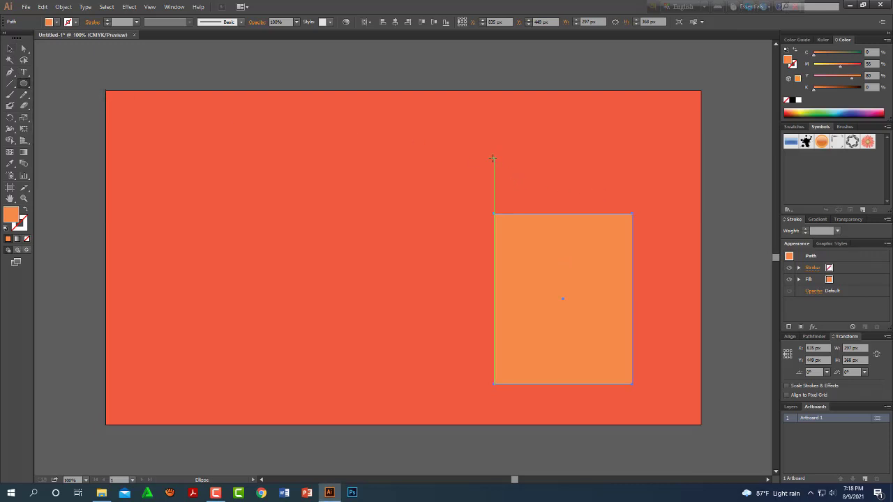
Draw a 297 px circle and move it over the light rectangle's top
mouse_move(495, 159)
left_mouse_down()
mouse_move(611, 255)
mouse_move(631, 287)
left_mouse_up()
left_click(10, 49)
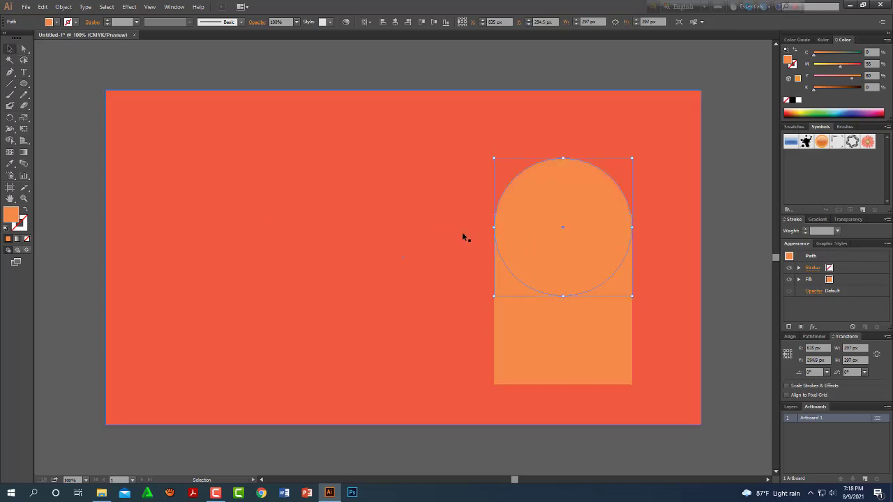
left_click_drag(562, 258, 561, 247)
left_click(599, 315, "shift")
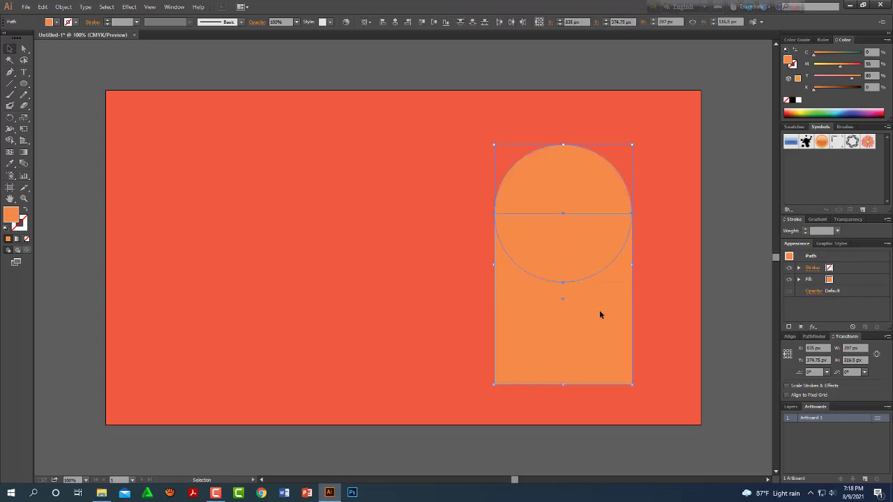
left_click(648, 364)
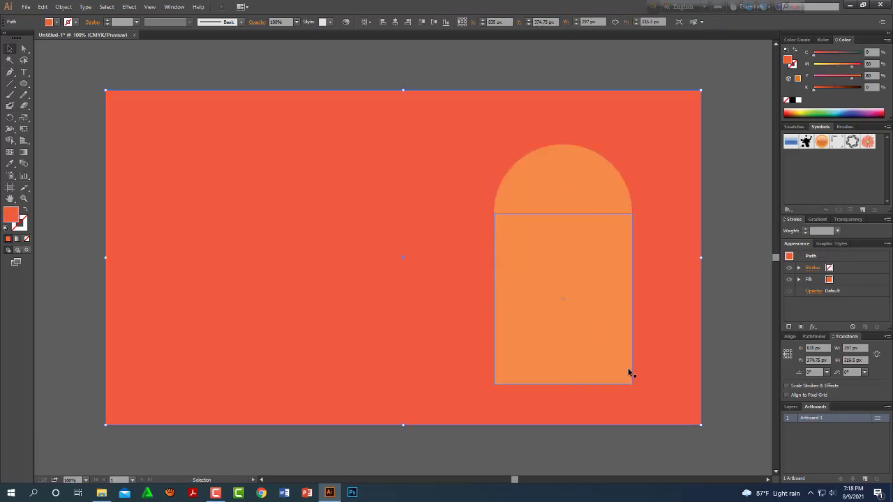
Shorten the rectangle and merge it with the circle into an arch using Shape Builder
left_click(563, 378)
left_click_drag(564, 385, 563, 346)
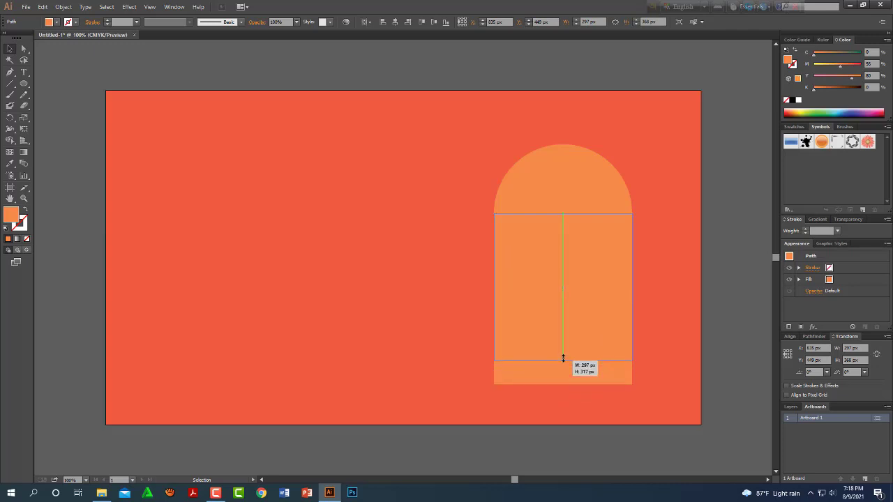
left_click(577, 187)
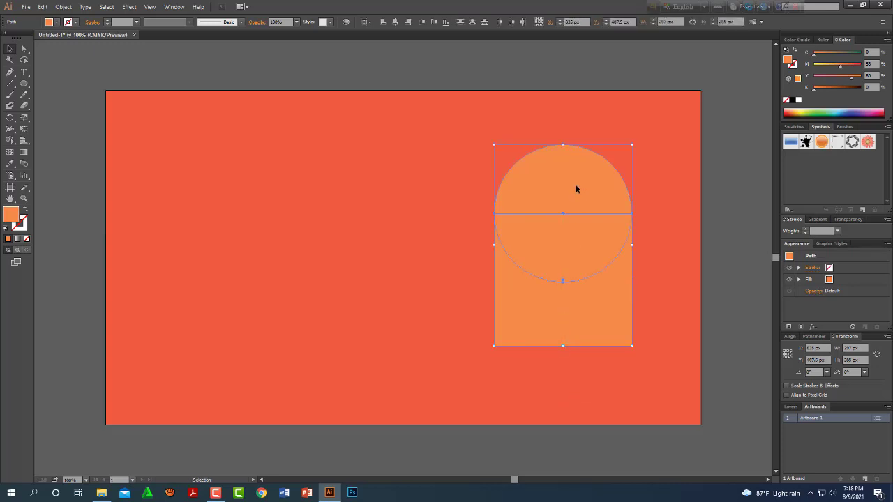
left_click(10, 140)
left_click_drag(565, 186, 571, 304)
left_click(10, 48)
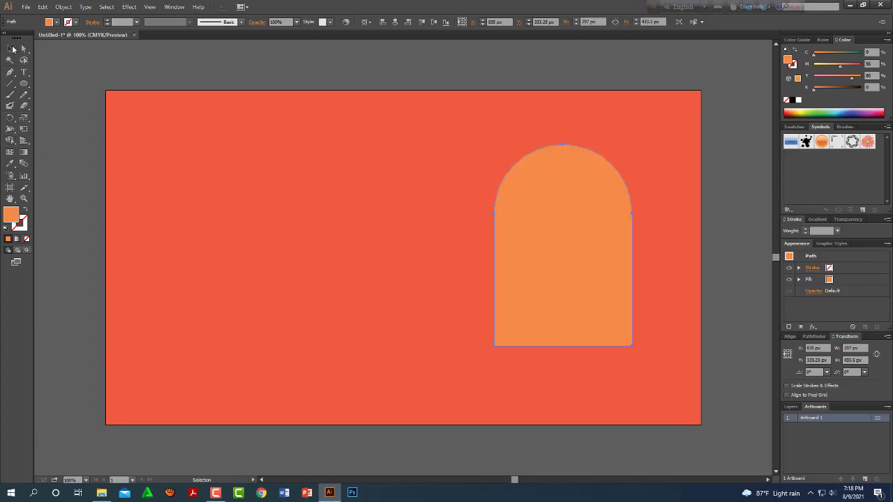
left_click(725, 239)
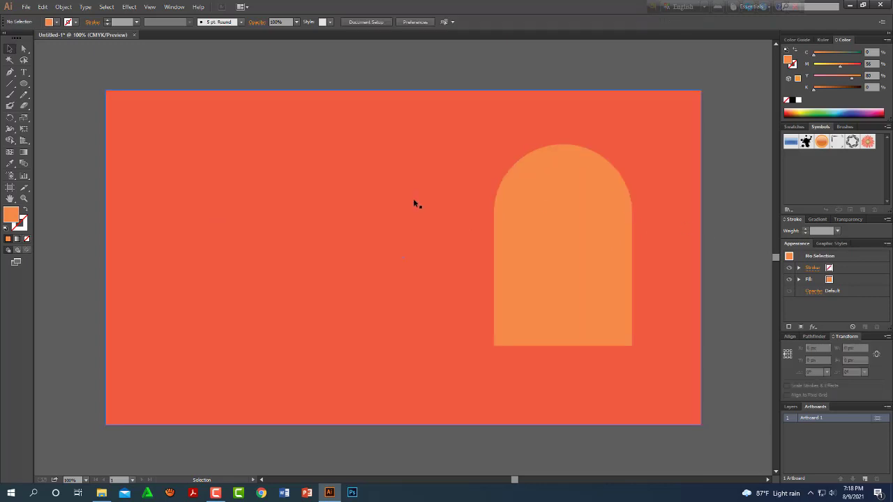
Place a photo from the Desktop's On image folder via File > Place
left_click(26, 7)
left_click(66, 157)
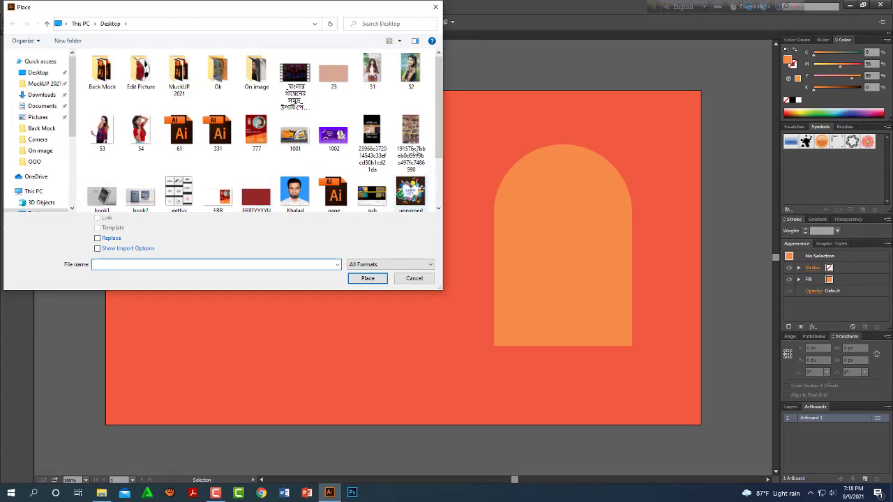
scroll(348, 186, "down", 2)
scroll(345, 178, "up", 2)
double_click(217, 70)
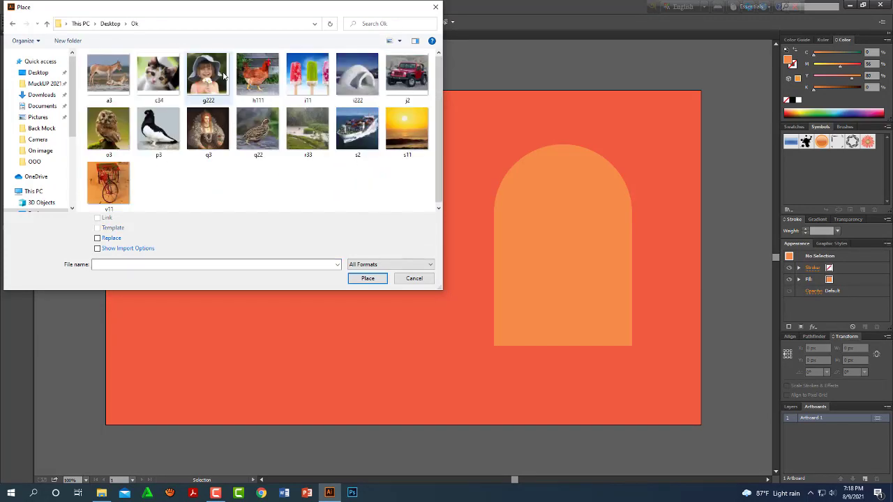
left_click(12, 24)
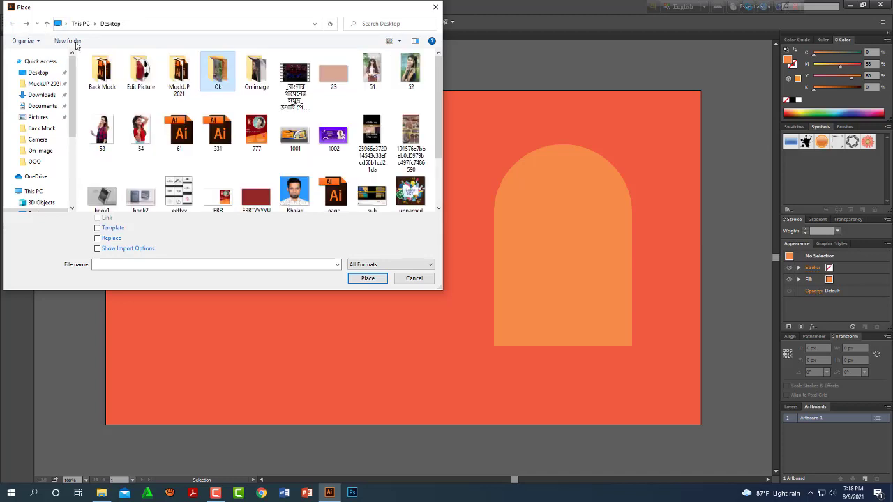
double_click(263, 73)
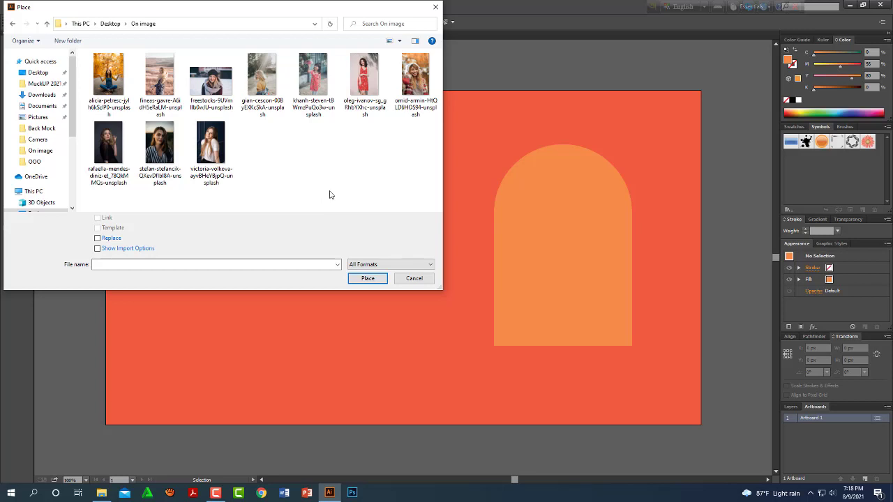
left_click(369, 78)
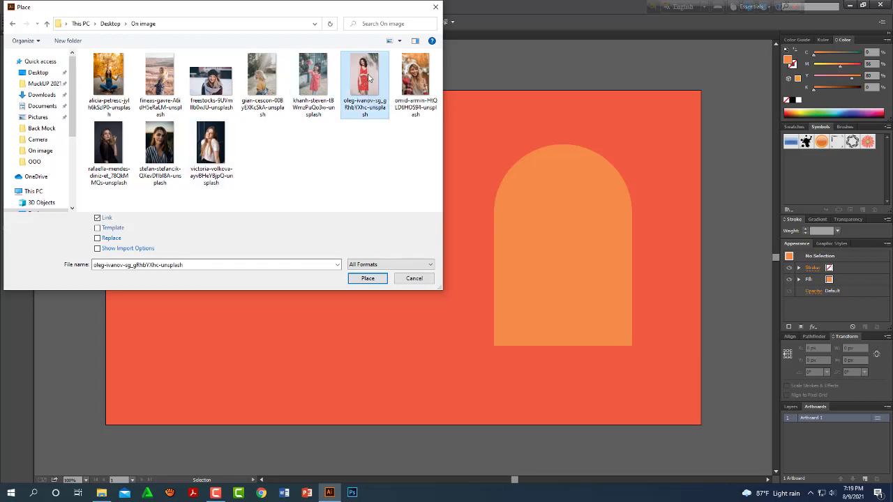
left_click(172, 83)
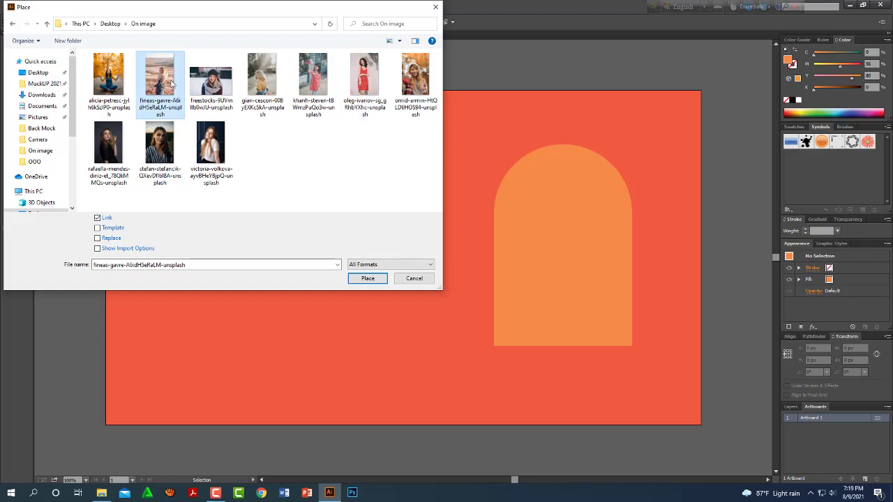
left_click(376, 277)
Drop the photo on the artboard, scale it down and move it toward the arch
left_click(419, 131)
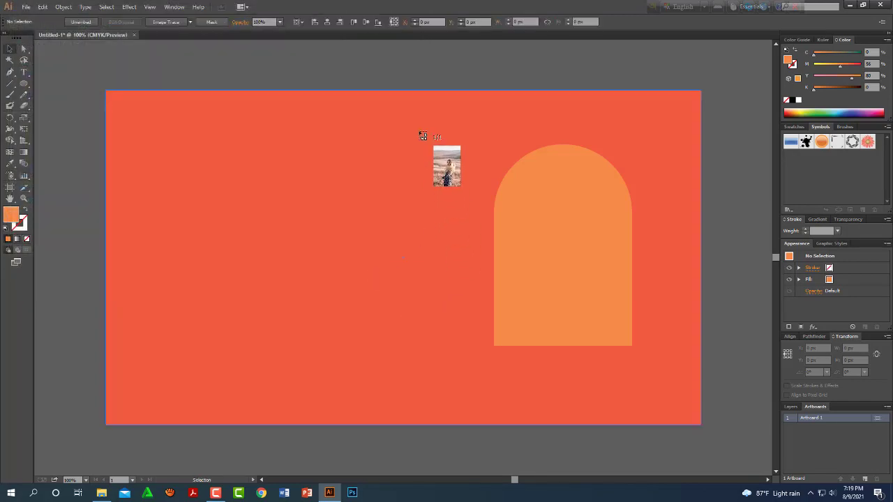
left_click_drag(519, 227, 397, 221)
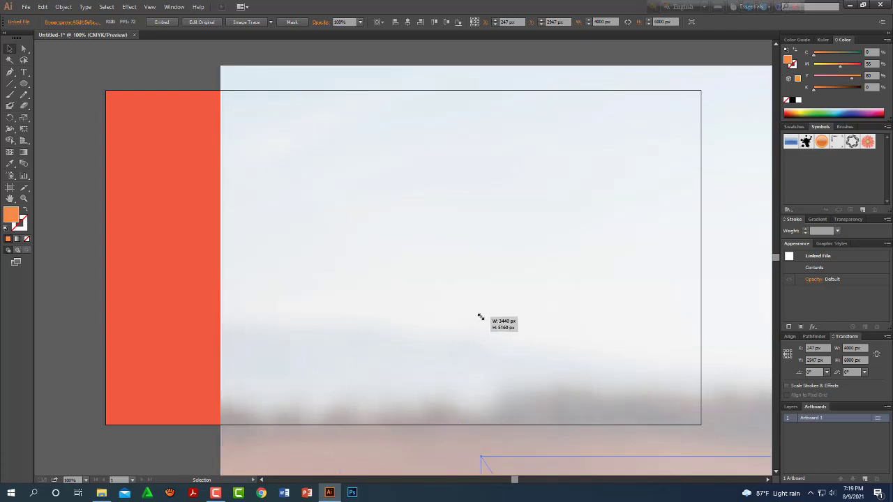
left_click_drag(397, 222, 480, 314)
left_click_drag(569, 454, 220, 93)
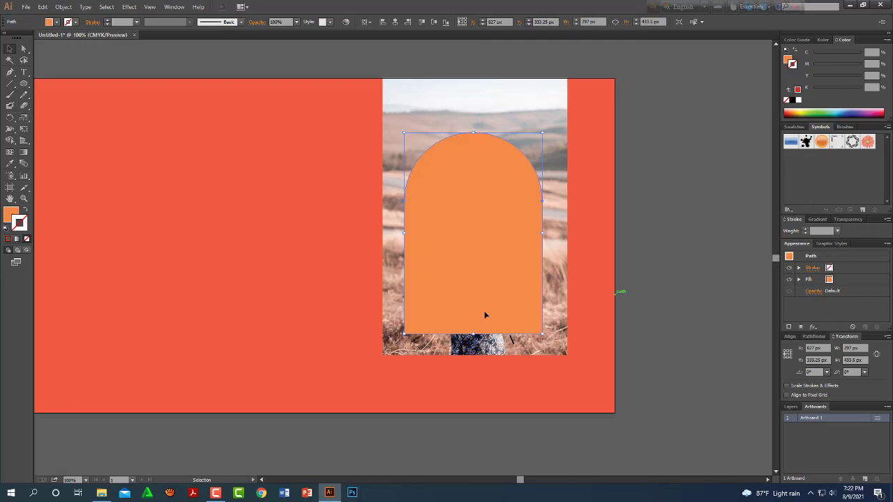
Select the photo and arch together and apply Make Clipping Mask
left_click(565, 279, "shift")
right_click(511, 263)
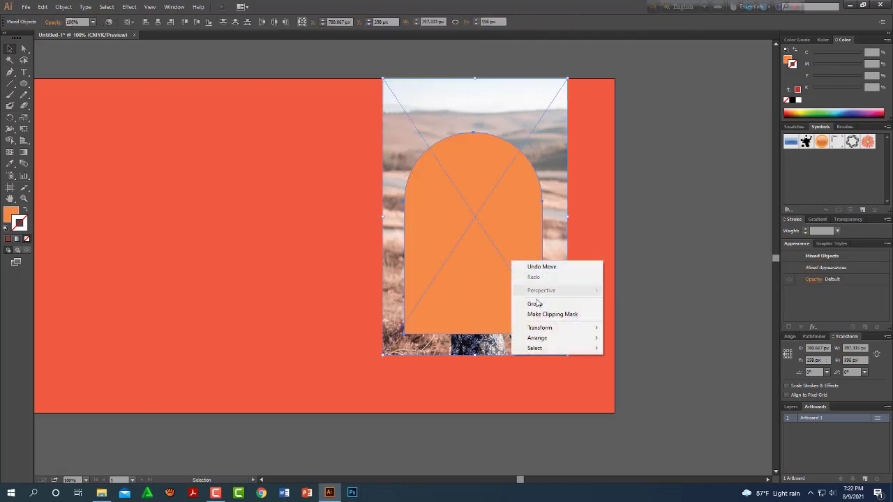
left_click(669, 252)
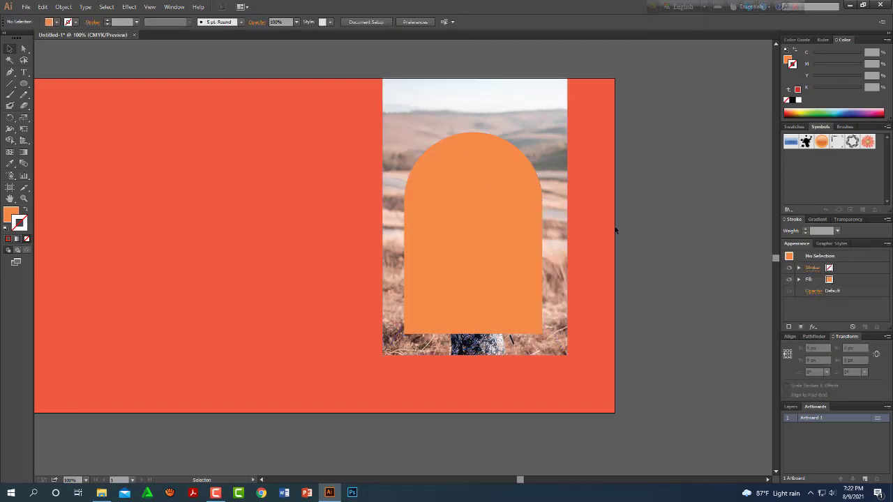
key("ctrl+a")
right_click(495, 244)
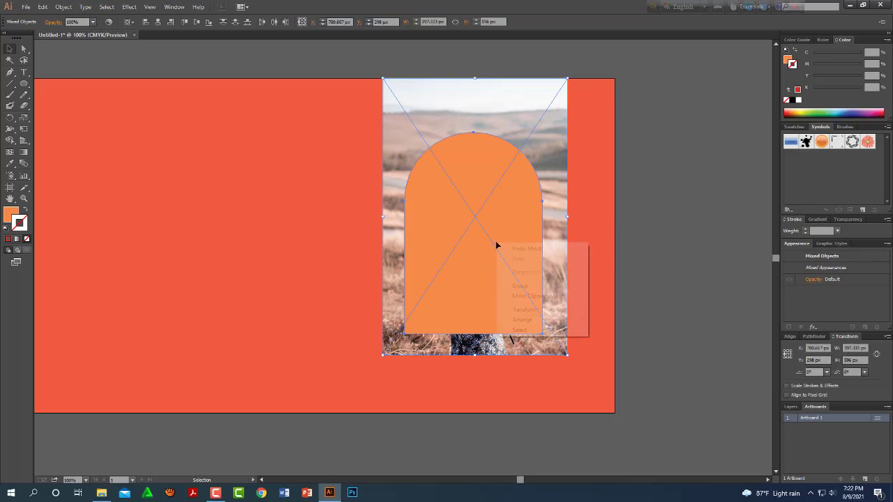
left_click(535, 296)
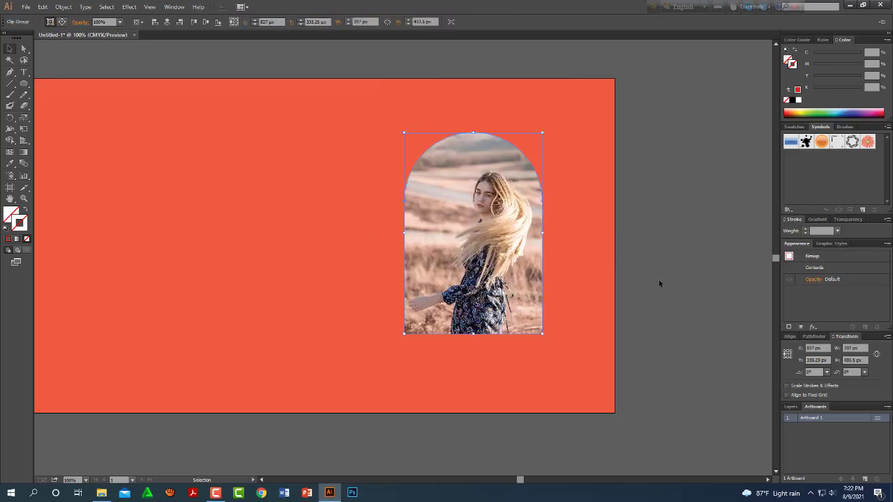
left_click(658, 279)
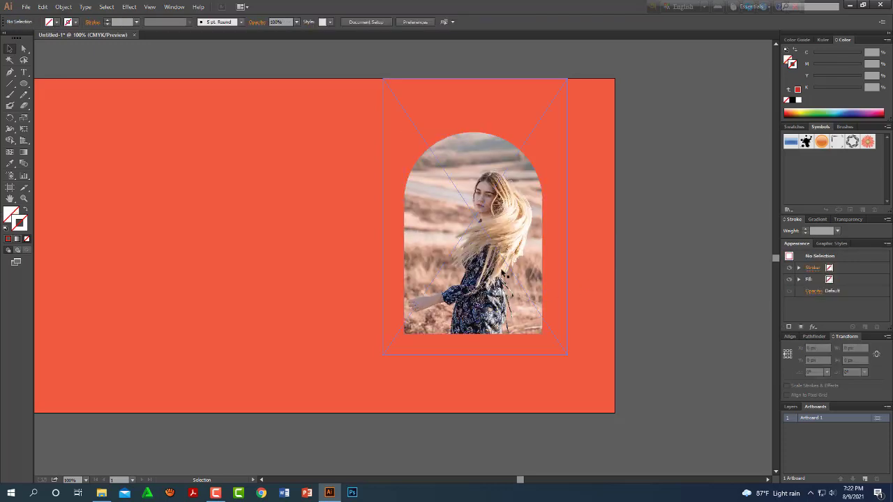
Set the clipped photo's stroke to white with a 5 pt weight
left_click(427, 249)
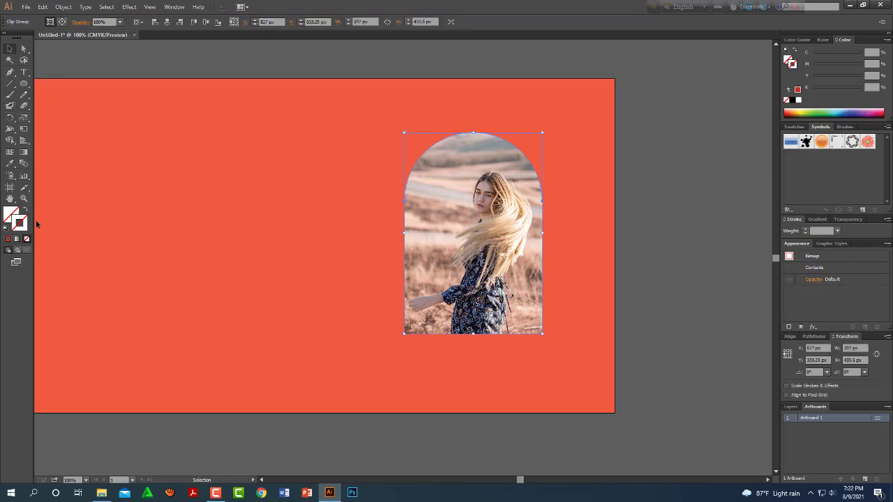
left_click(799, 99)
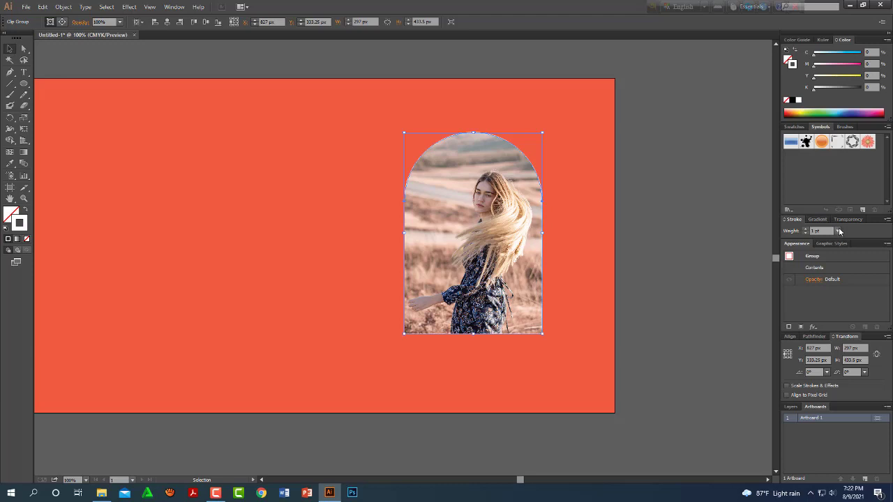
left_click(838, 231)
left_click(851, 314)
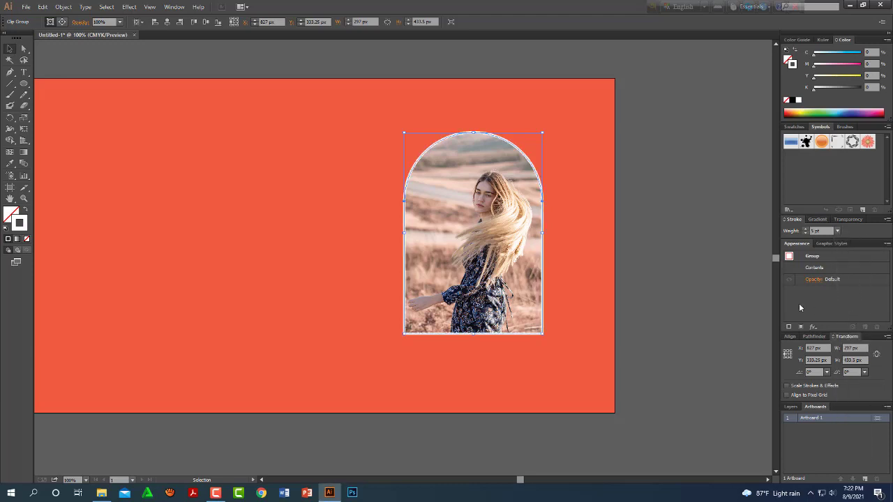
left_click(721, 294)
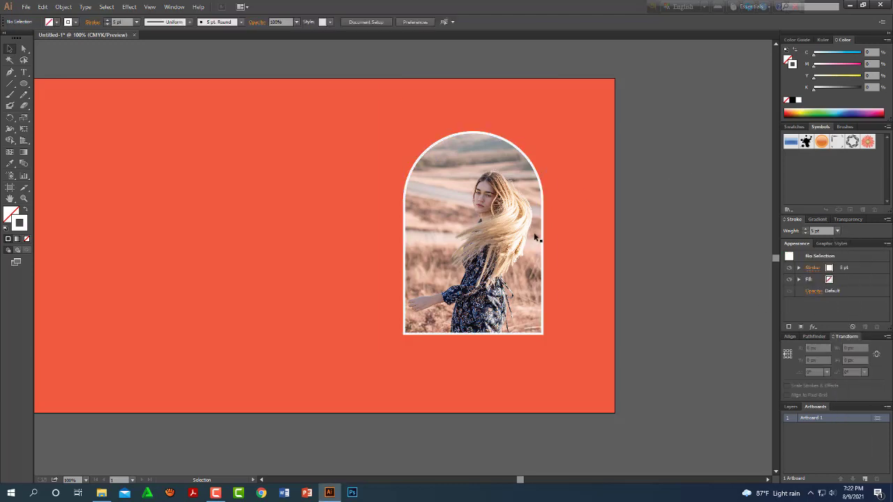
left_click_drag(438, 266, 486, 285)
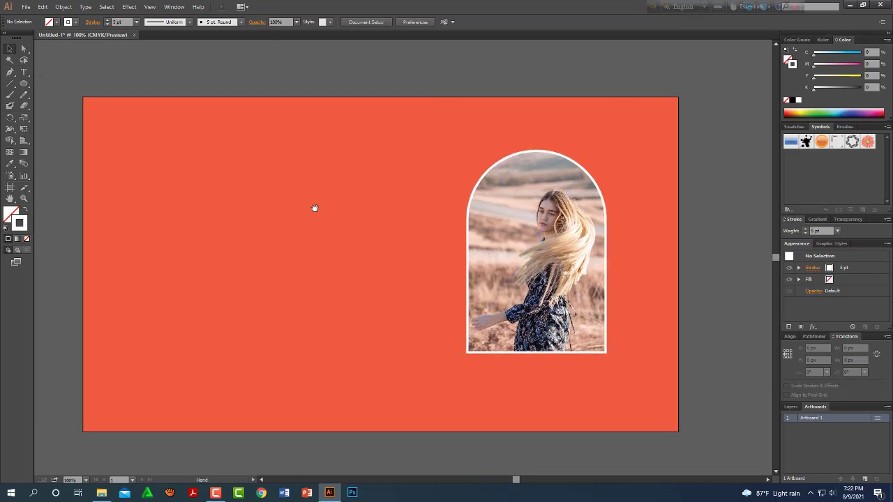
scroll(327, 211, "left", 2)
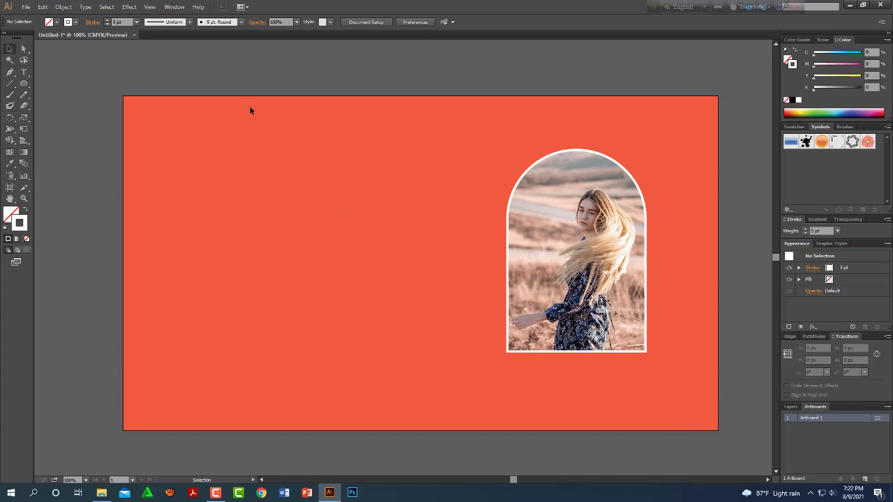
Type the title 'The Summer Day', enlarge it and move it up beside the photo
key("t")
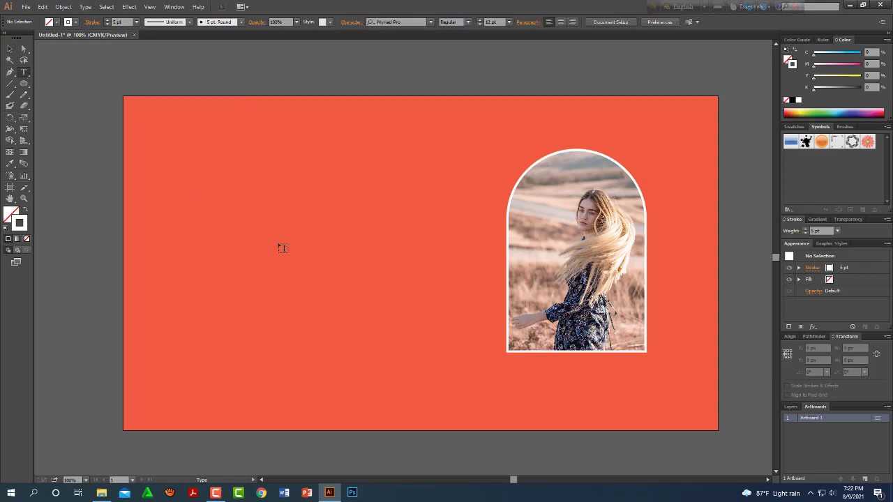
left_click(273, 310)
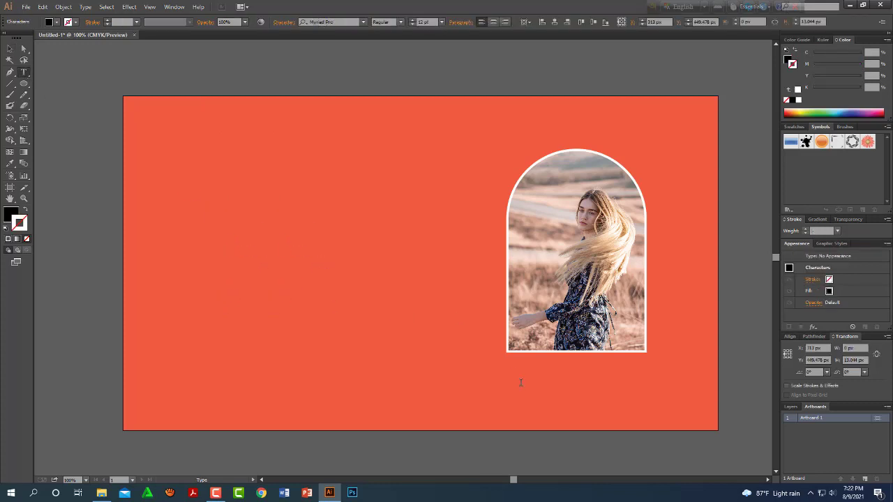
type("The Summer Day")
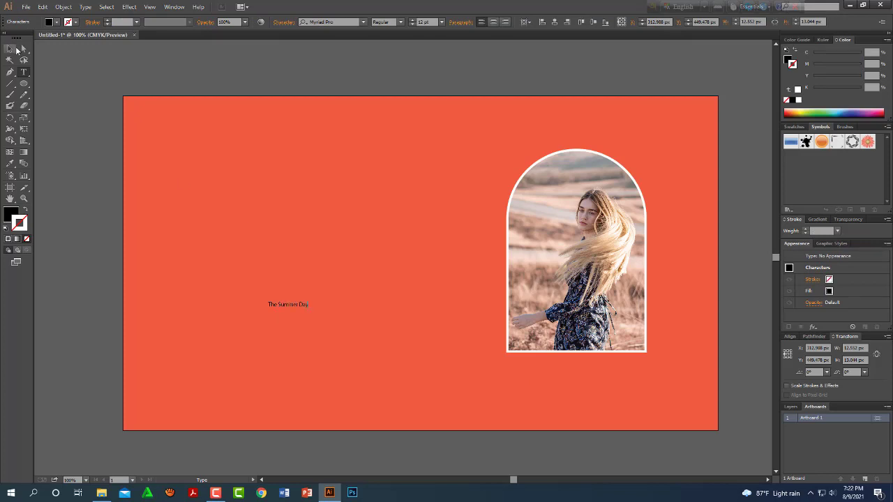
left_click(10, 48)
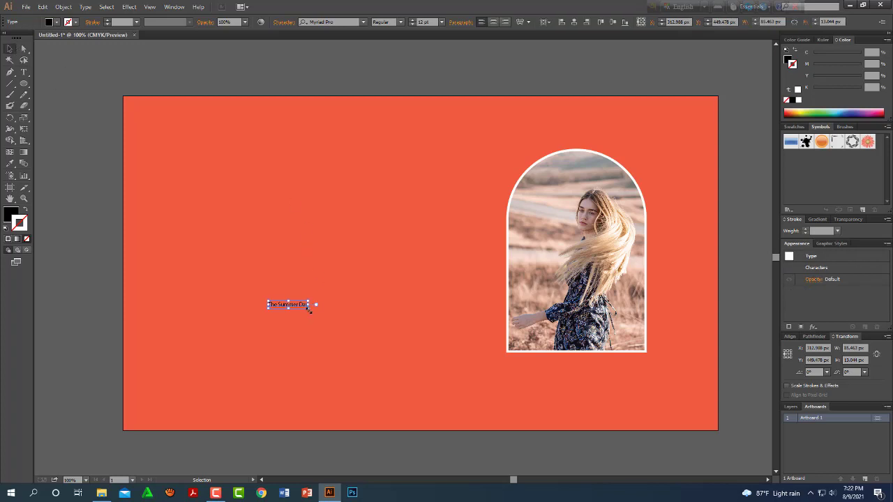
left_click_drag(308, 308, 410, 402)
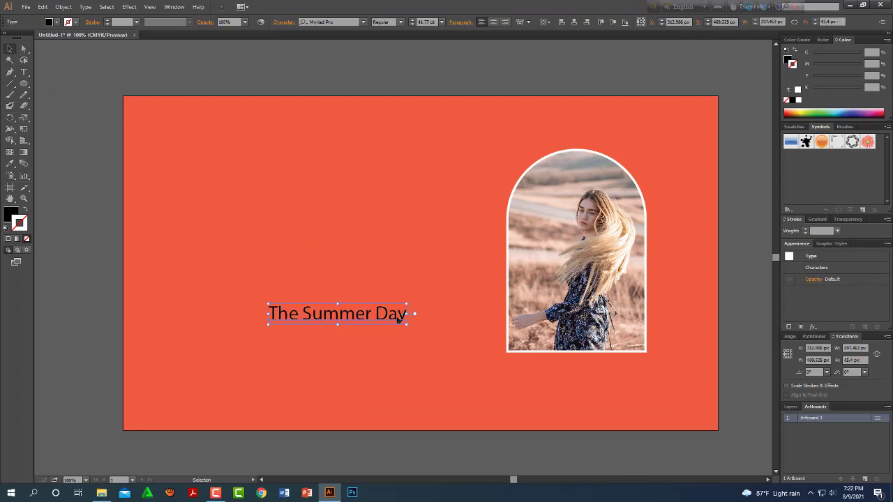
mouse_move(370, 315)
left_mouse_down()
mouse_move(359, 239)
mouse_move(478, 365)
left_mouse_up()
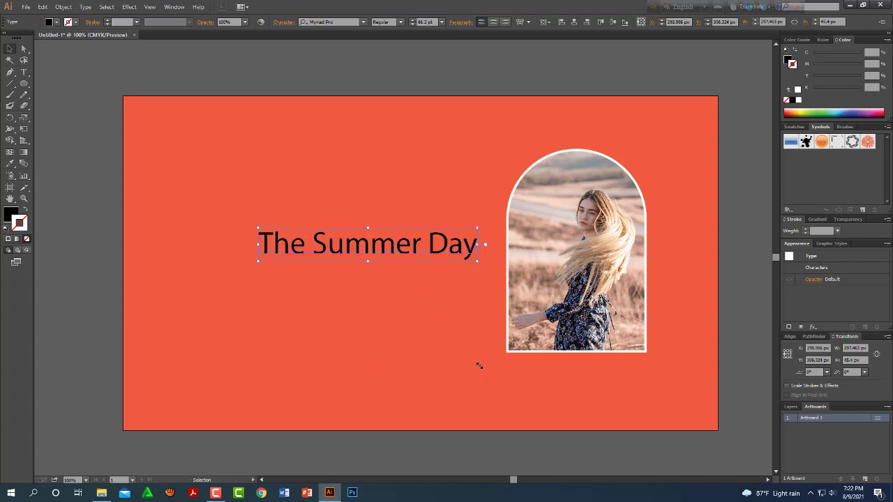
Drag 'The Summer Day' down level with the arched photo's bottom edge
left_click(236, 266)
left_click(362, 253)
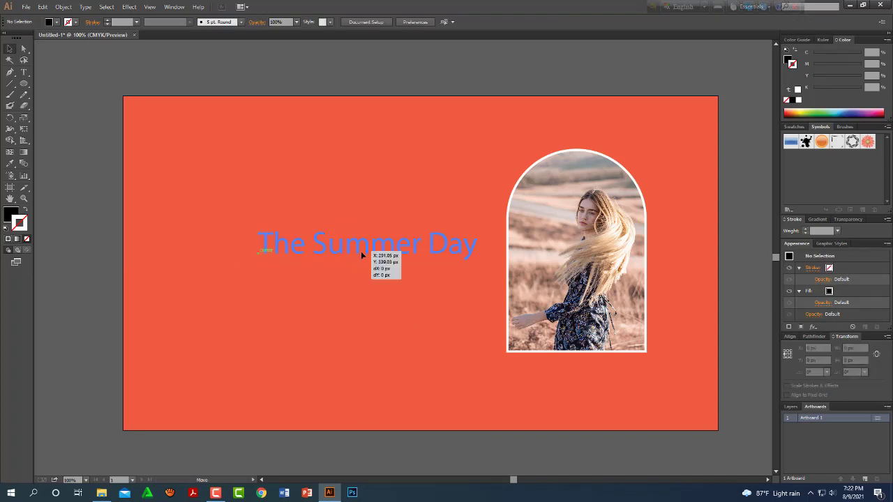
left_click_drag(436, 259, 439, 258)
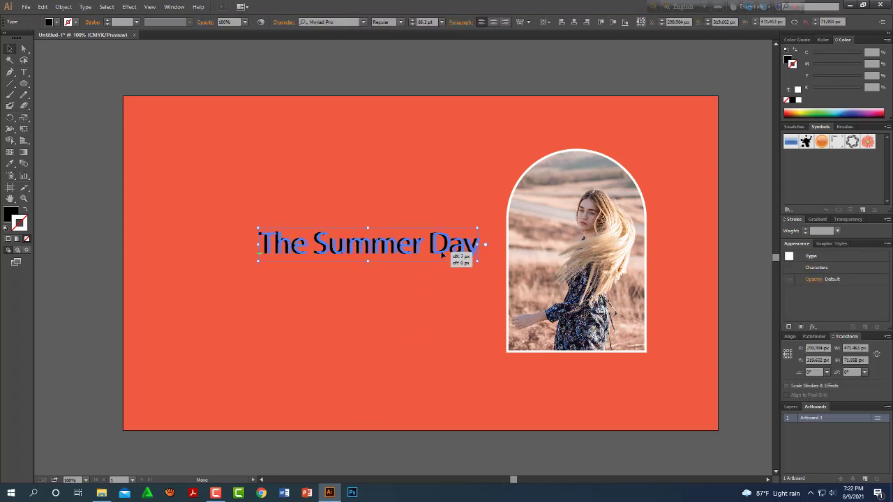
left_click(84, 270)
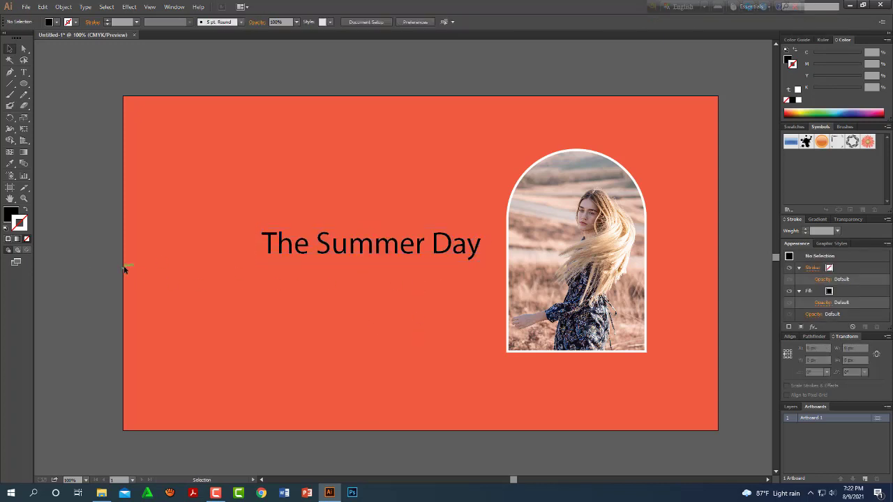
left_click(23, 48)
left_click(9, 48)
left_click(356, 252)
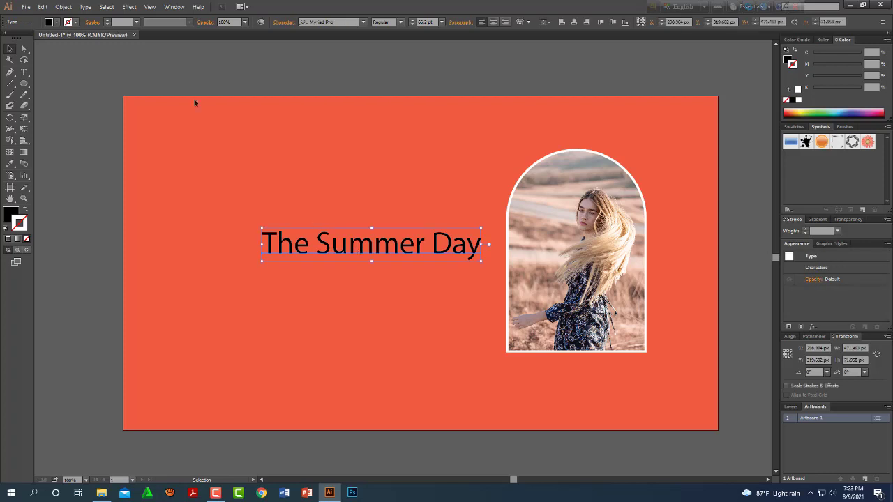
left_click(65, 86)
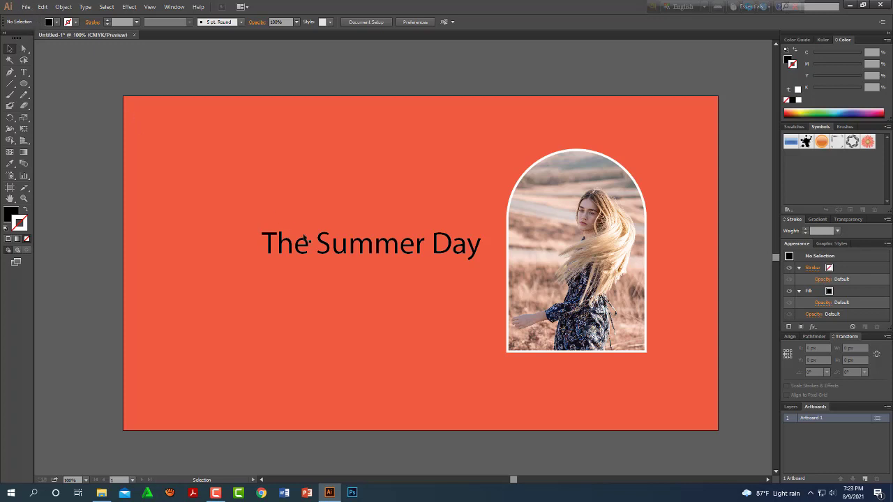
left_click_drag(305, 238, 333, 342)
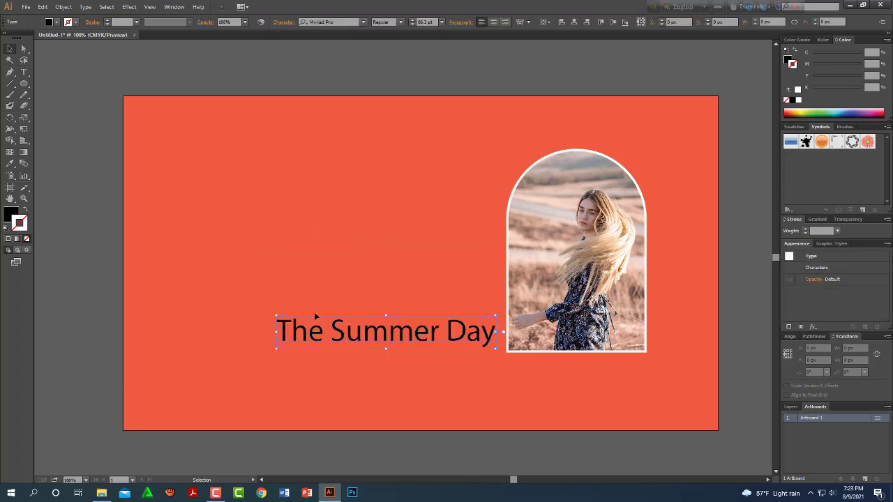
left_click(83, 209)
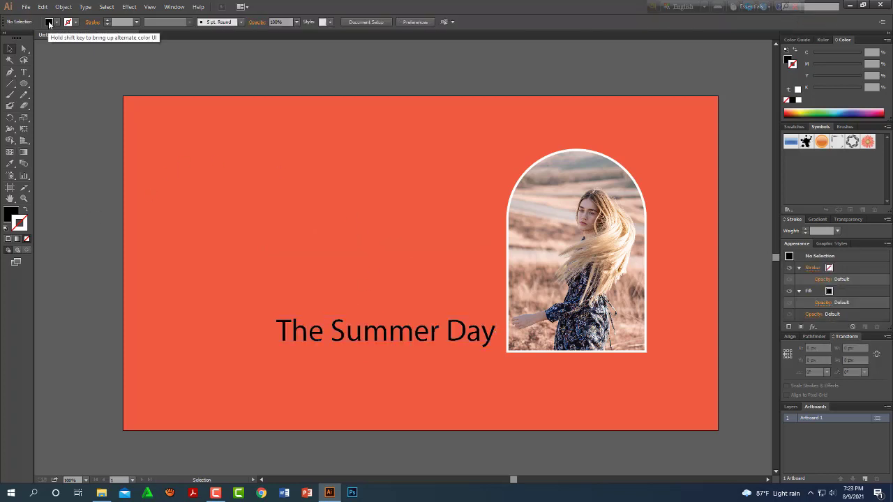
Unlock the locked background rectangle via the Object menu
left_click(63, 7)
left_click(91, 72)
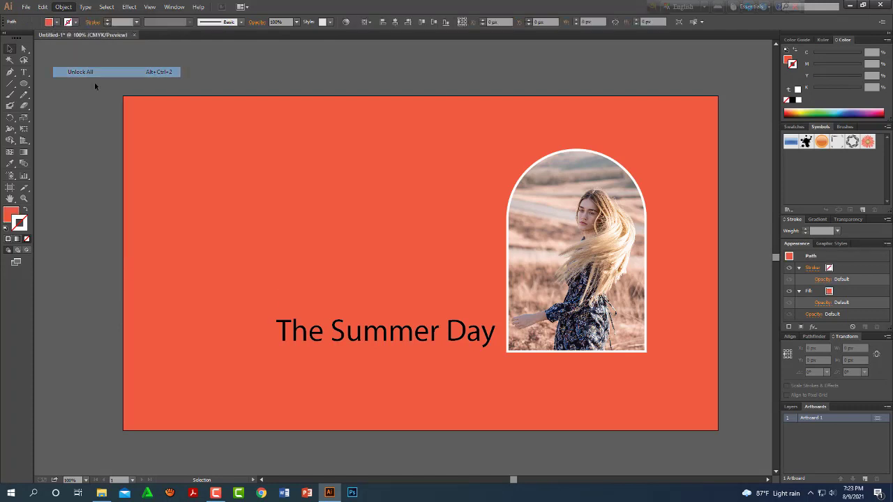
left_click(89, 117)
Draw a 225 × 327 px rectangle and position it above the title's start
mouse_move(24, 83)
left_mouse_down()
mouse_move(64, 116)
mouse_move(70, 83)
left_mouse_up()
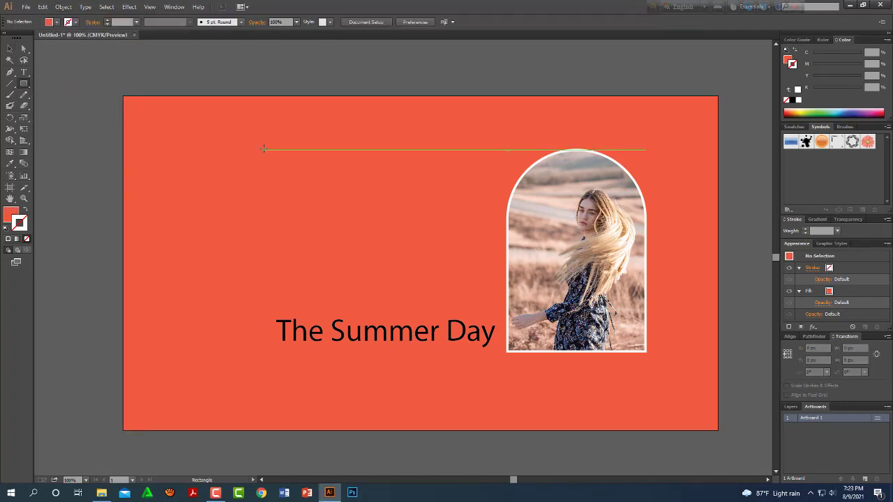
left_click_drag(263, 150, 368, 298)
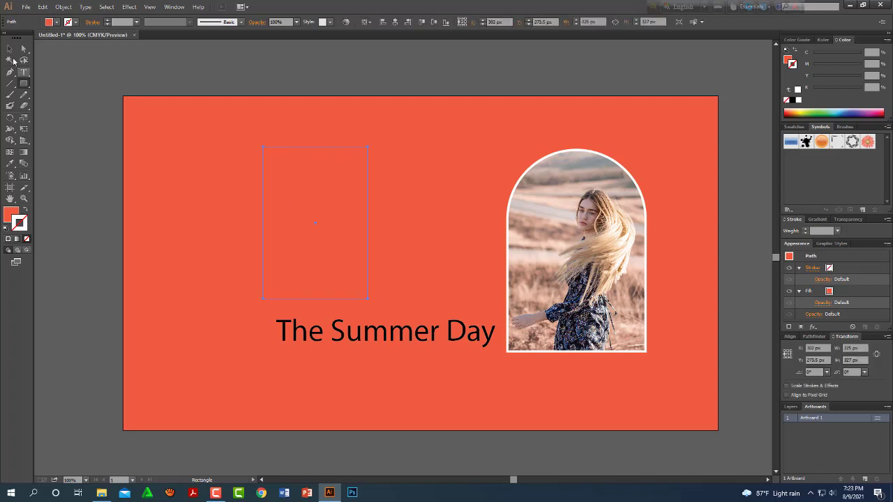
left_click(10, 49)
left_click_drag(338, 245, 281, 247)
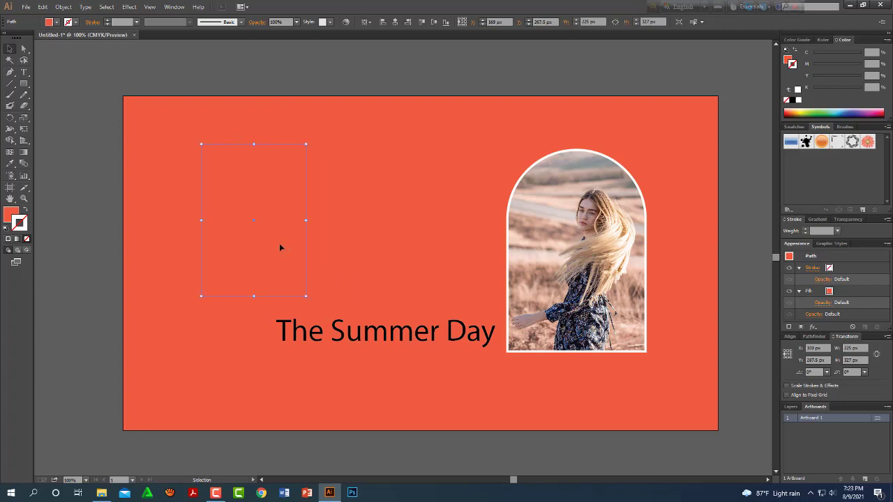
left_click_drag(280, 246, 350, 254)
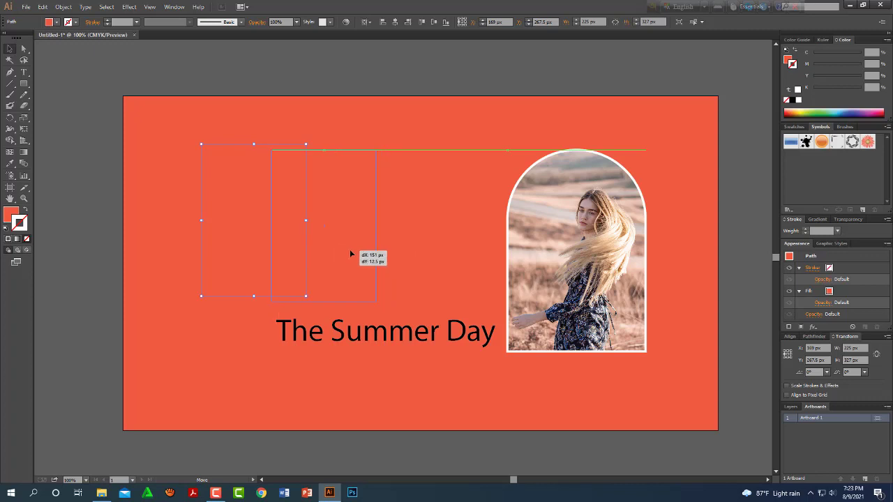
left_click_drag(350, 254, 356, 254)
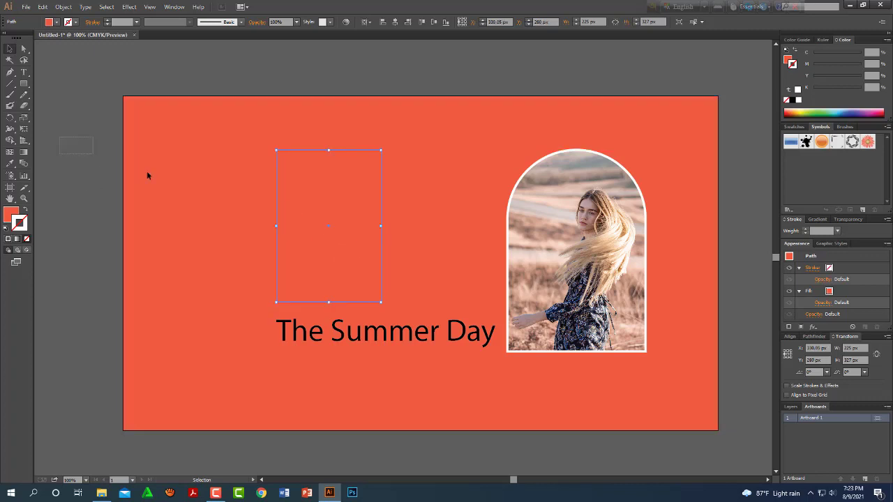
Narrow the red rectangle from its right side to about 83 px wide
left_click(327, 229)
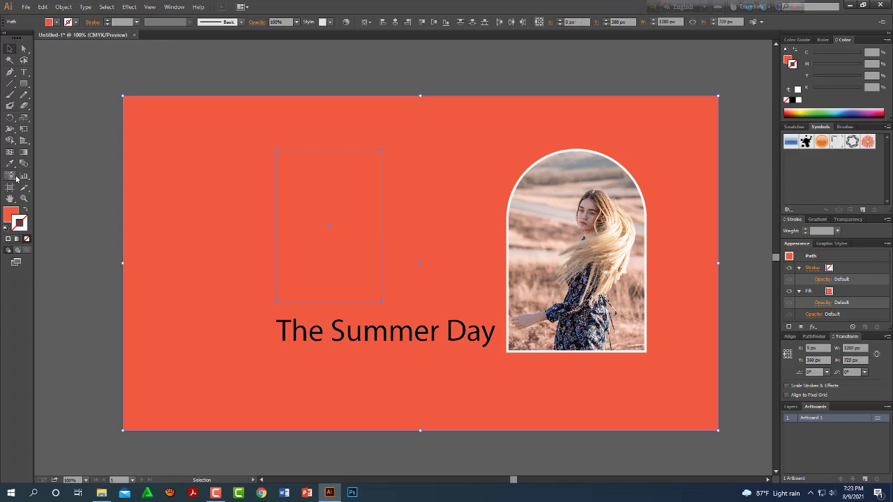
left_click(10, 141)
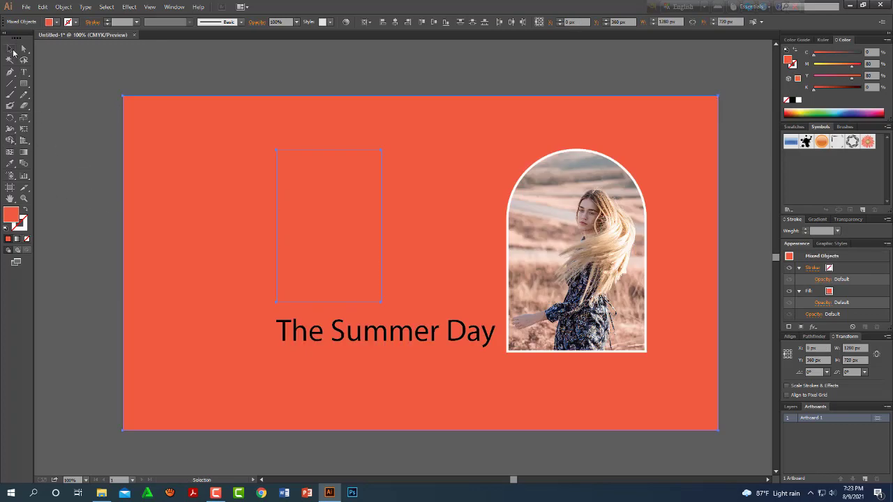
left_click(10, 48)
left_click(55, 159)
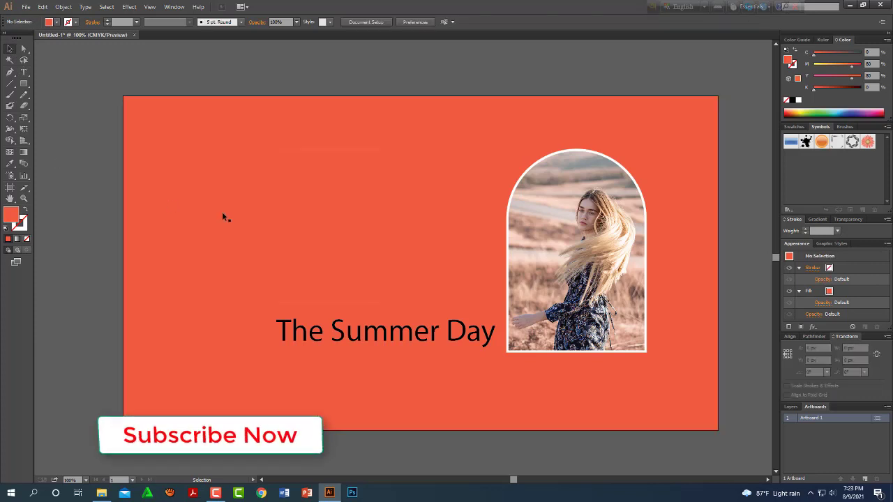
left_click(338, 222)
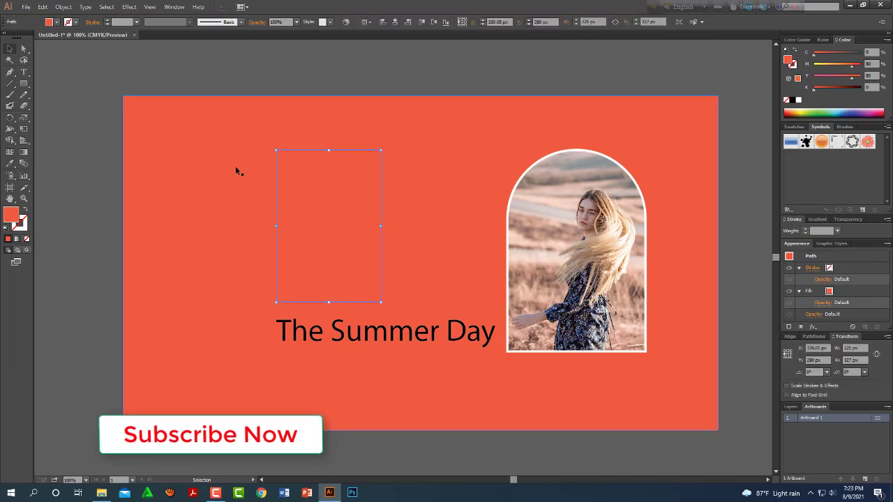
left_click(24, 49)
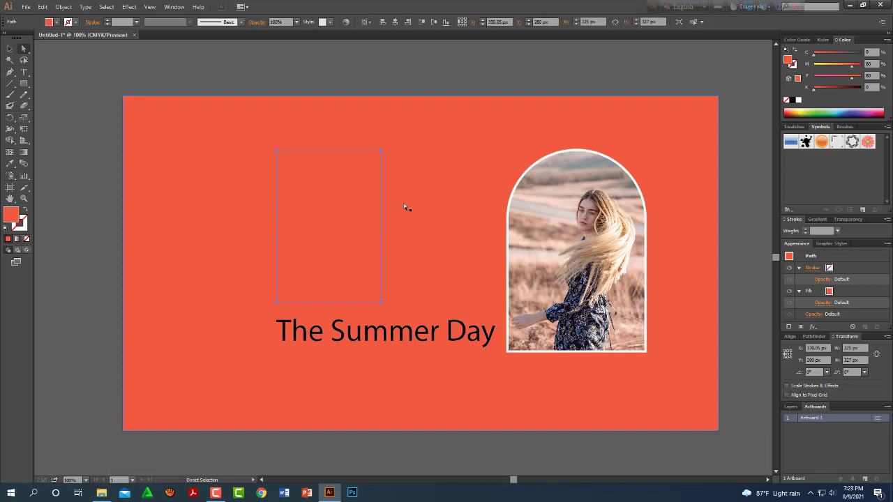
left_click(10, 49)
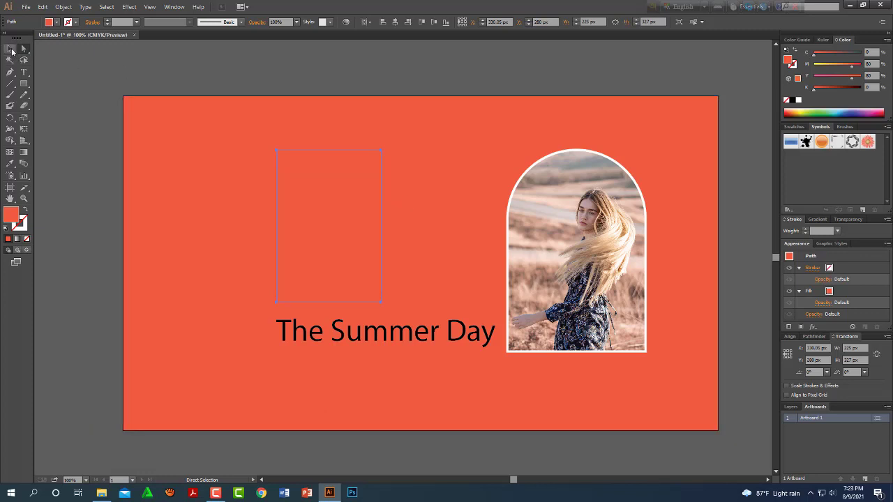
left_click_drag(381, 227, 316, 227)
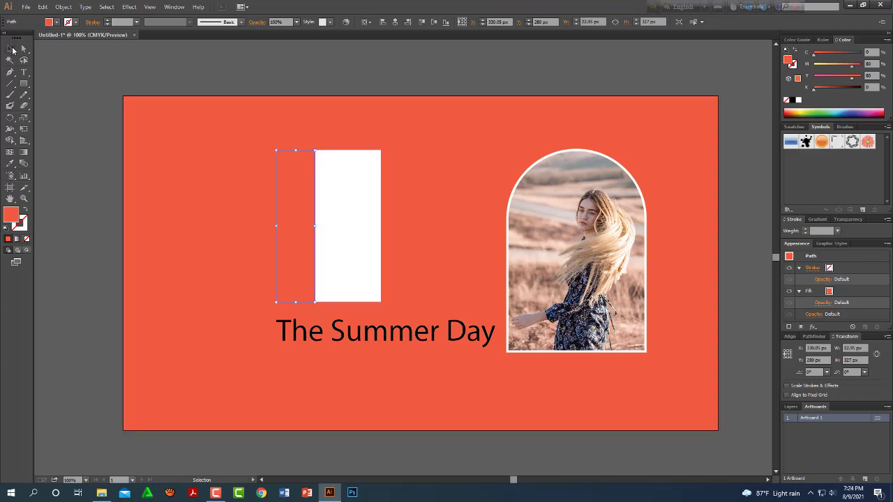
left_click(25, 49)
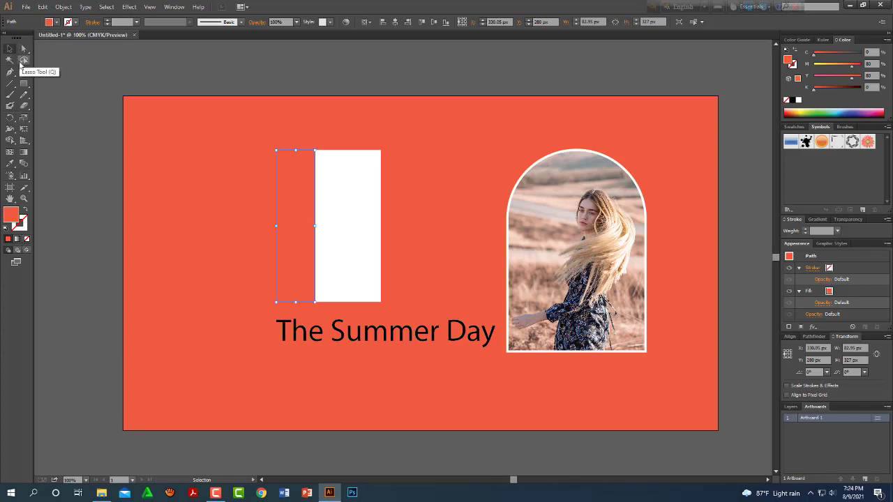
Raise the strip's lower-right anchor by 38.5 px so its bottom edge slants
left_click(24, 49)
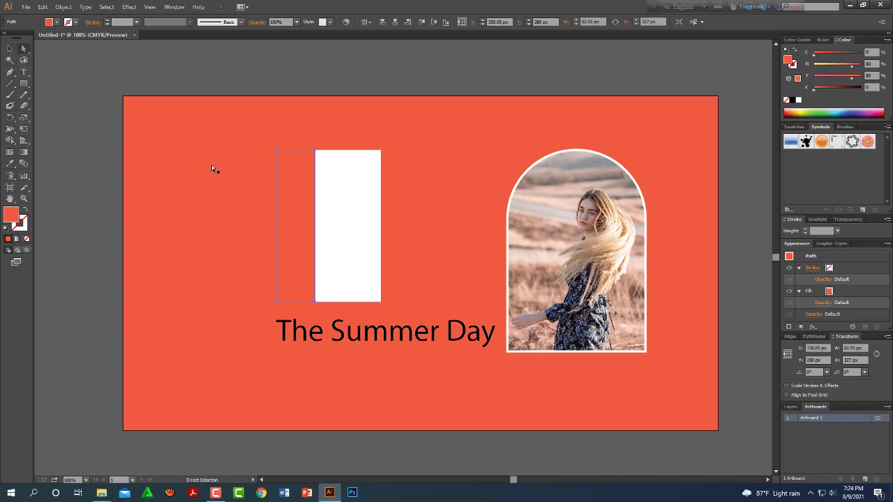
left_click_drag(313, 303, 317, 304)
left_click(317, 304)
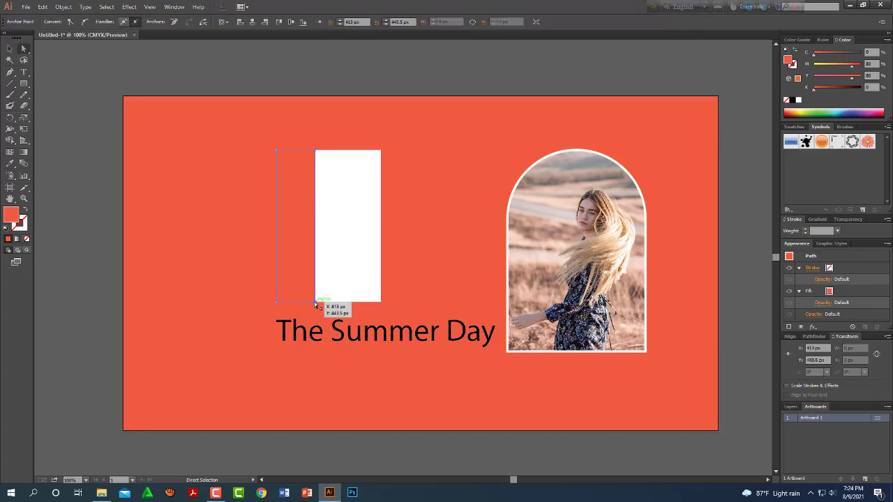
left_click_drag(316, 304, 314, 285)
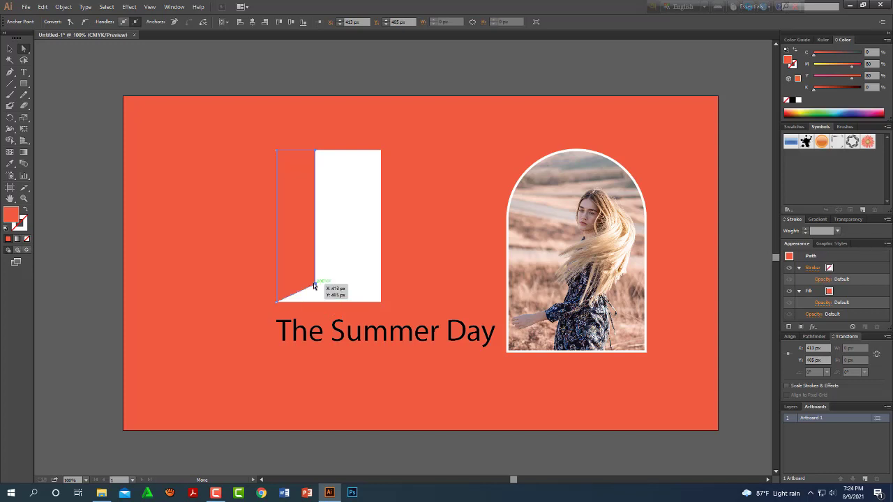
key("v")
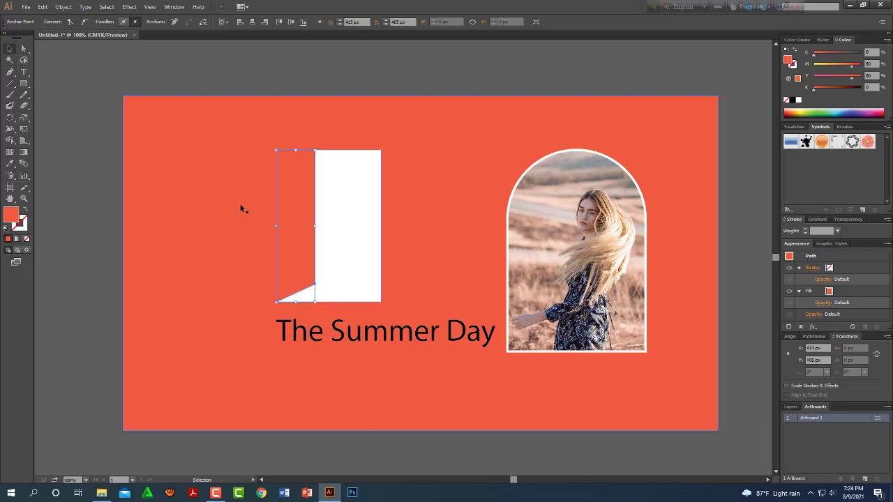
left_click(297, 225)
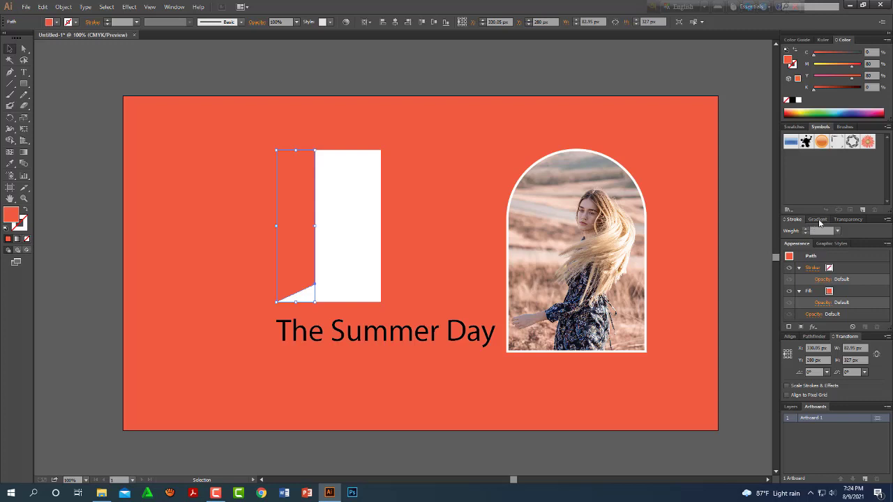
Fill the slanted strip with a linear gradient, black at 0% and white at 100%
left_click(817, 219)
left_click(835, 260)
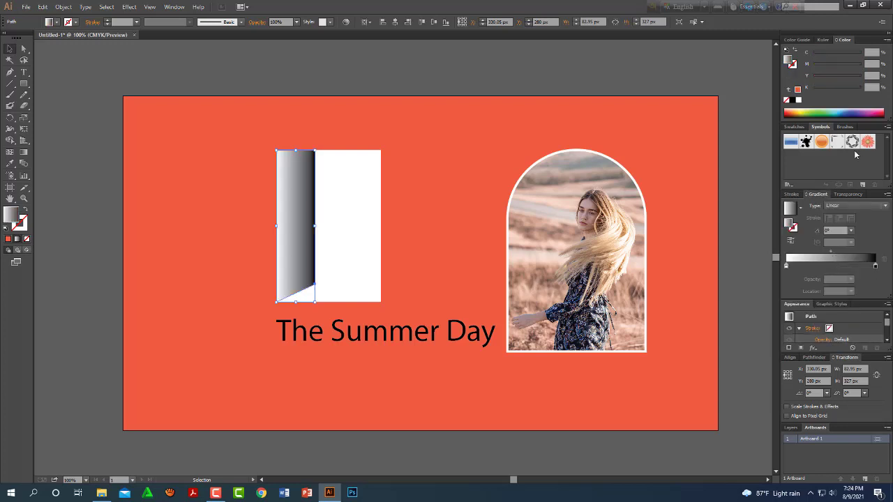
left_click(875, 266)
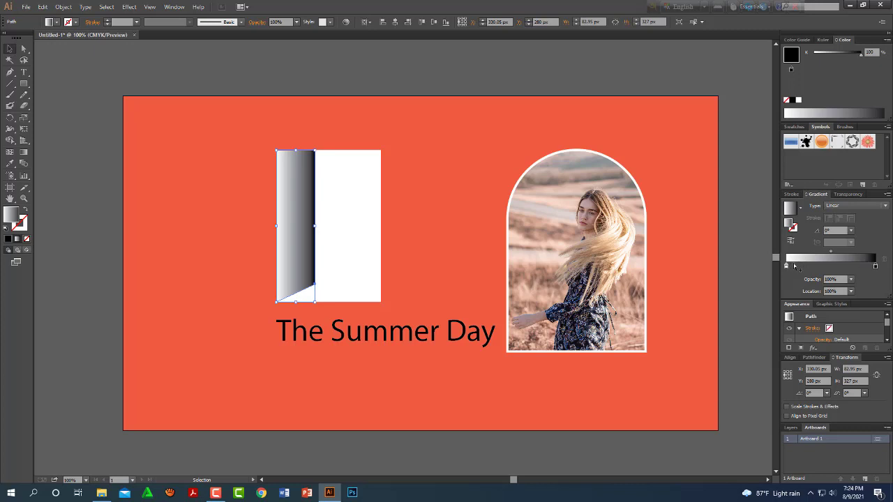
left_click(832, 267)
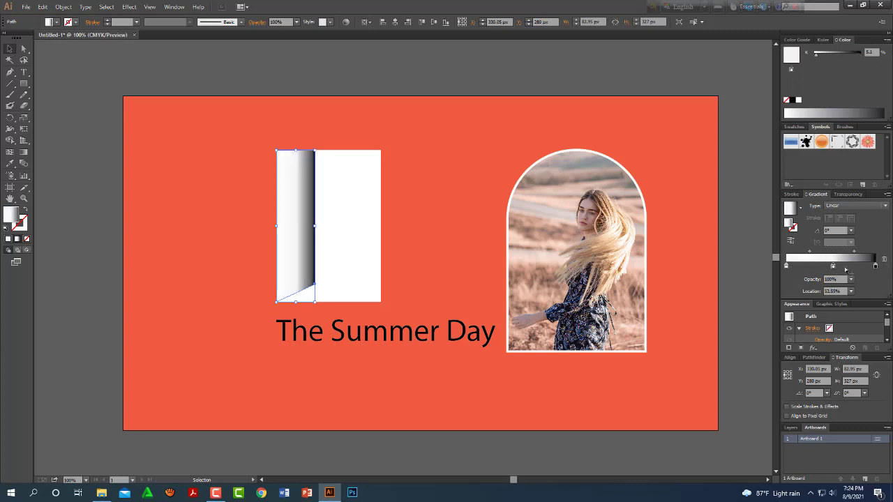
left_click_drag(832, 266, 777, 270)
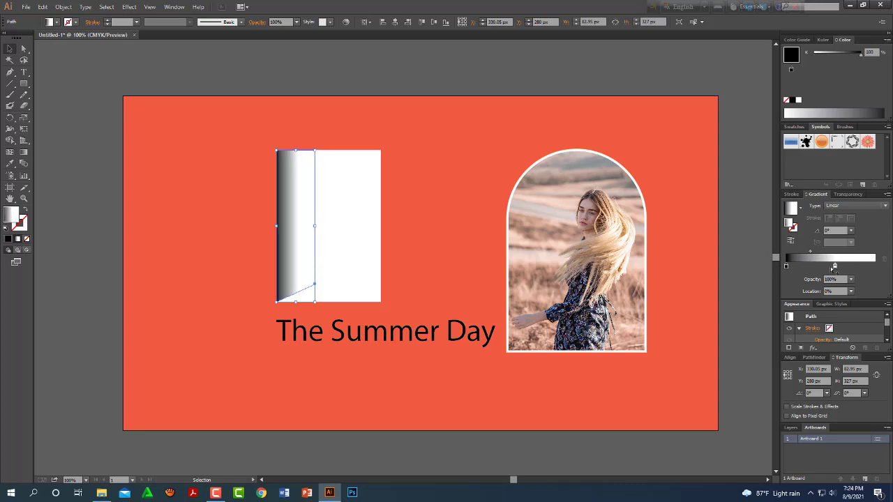
left_click_drag(834, 268, 875, 267)
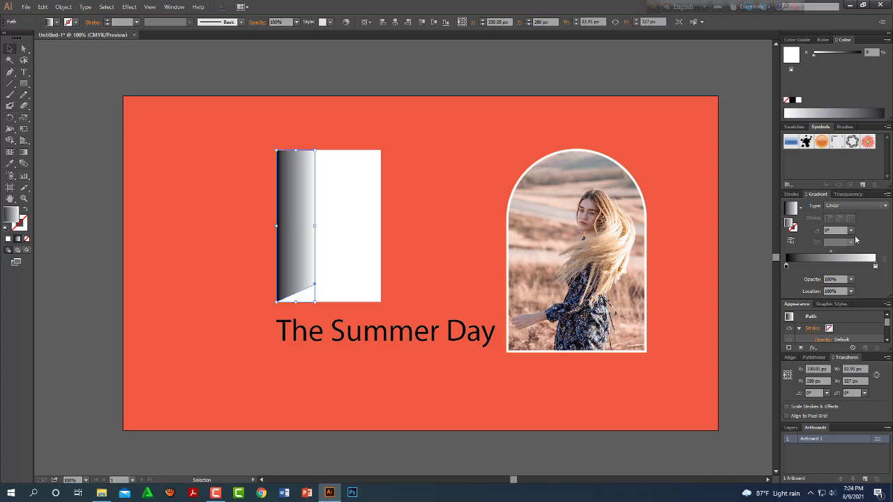
Recolour the gradient's black stop to a deep plum using the CMYK sliders
left_click(786, 265)
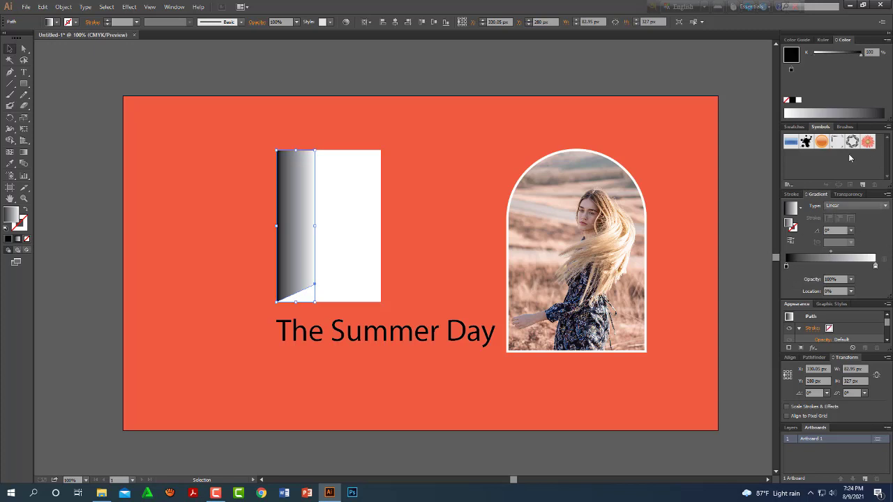
left_click(888, 41)
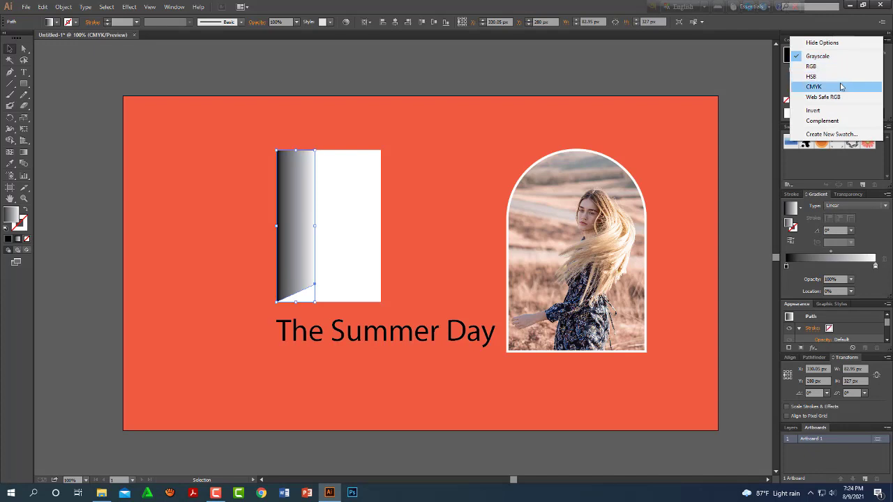
left_click(841, 87)
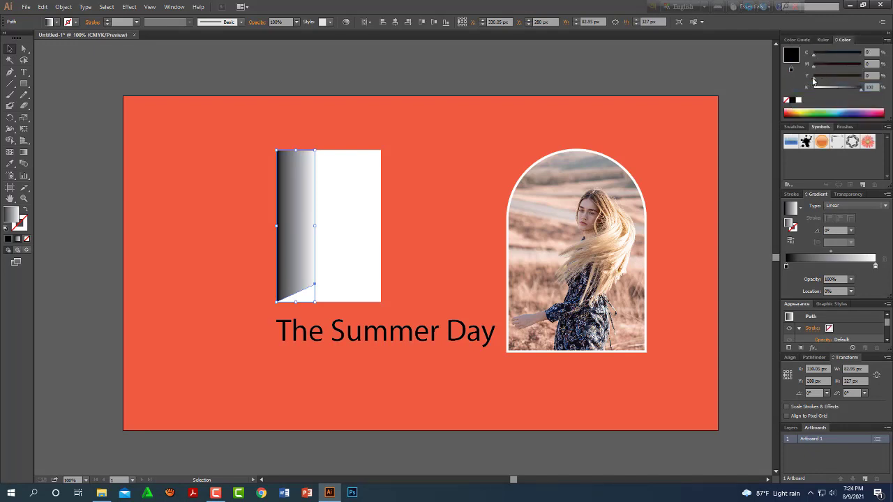
mouse_move(813, 68)
left_mouse_down()
mouse_move(860, 66)
mouse_move(831, 89)
left_mouse_up()
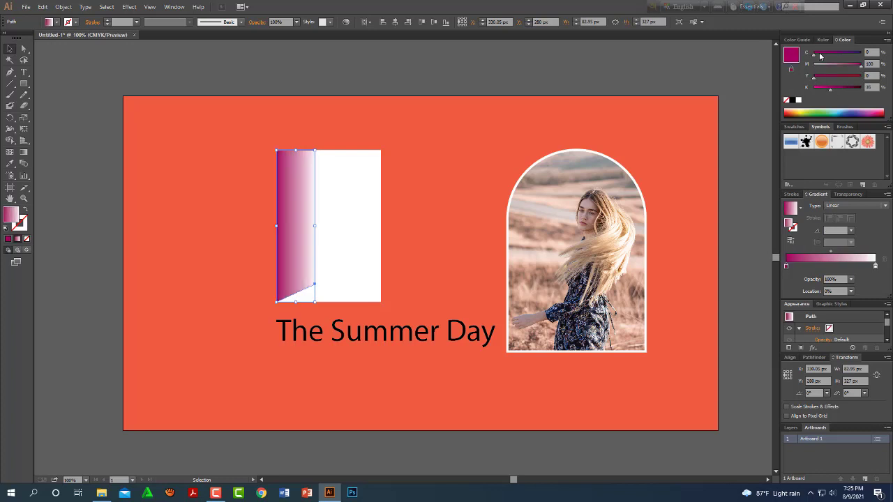
left_click_drag(821, 56, 826, 56)
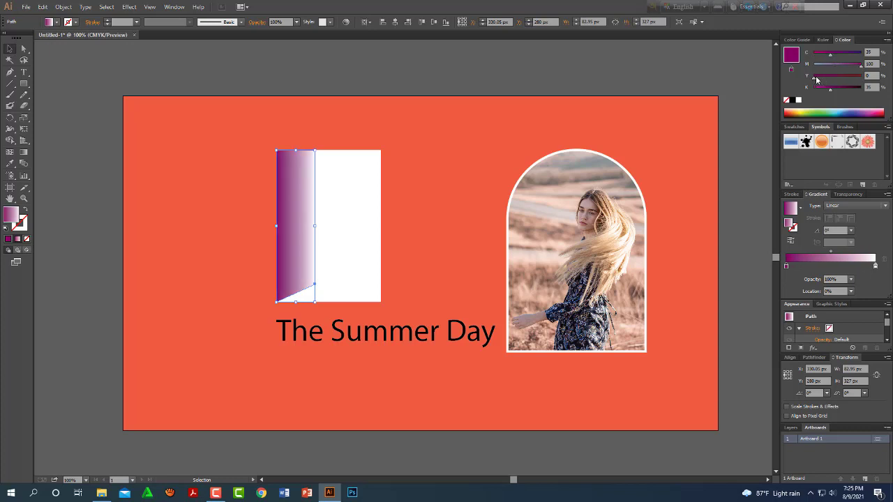
left_click_drag(816, 79, 842, 89)
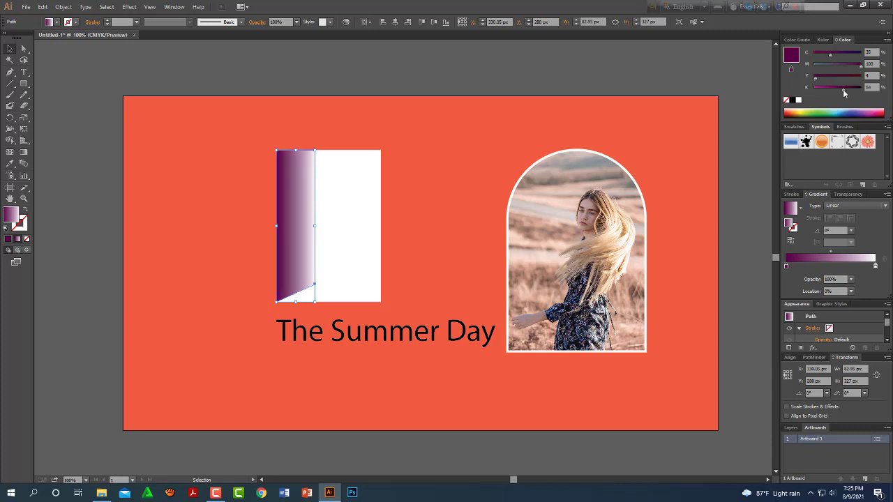
left_click(746, 193)
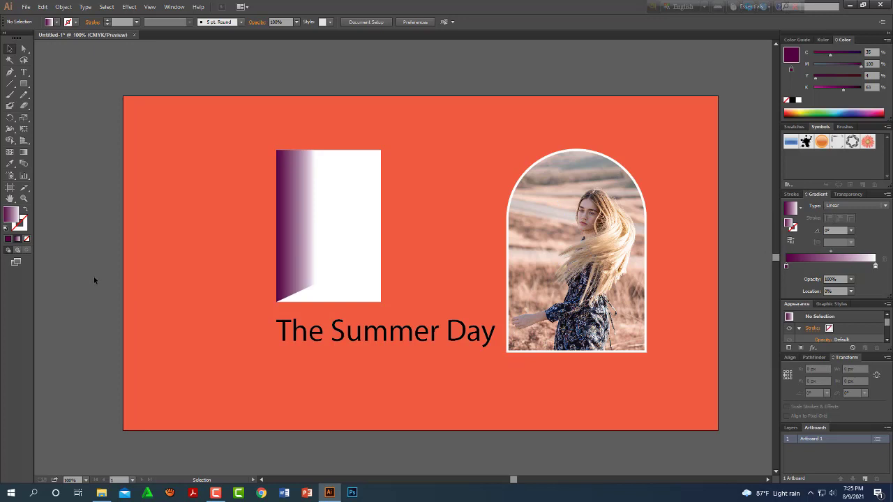
Place the s11 sunset image from the Desktop's Ok folder
left_click(26, 7)
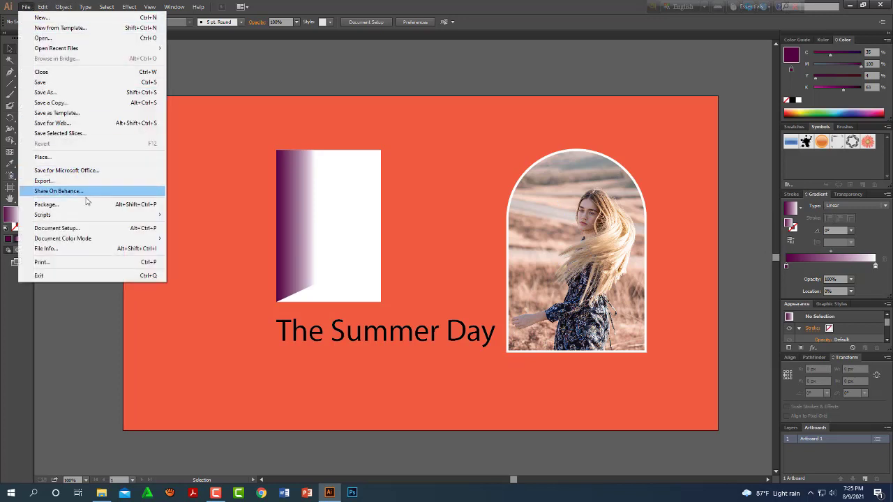
left_click(89, 160)
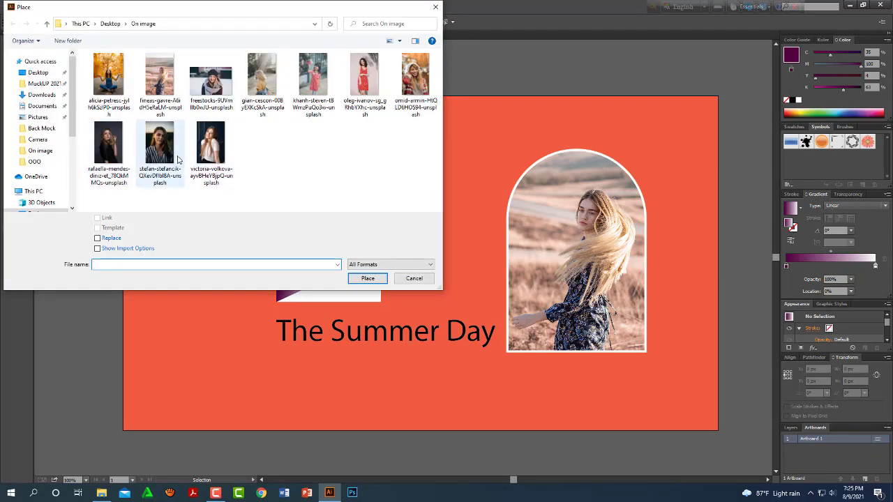
left_click(106, 81)
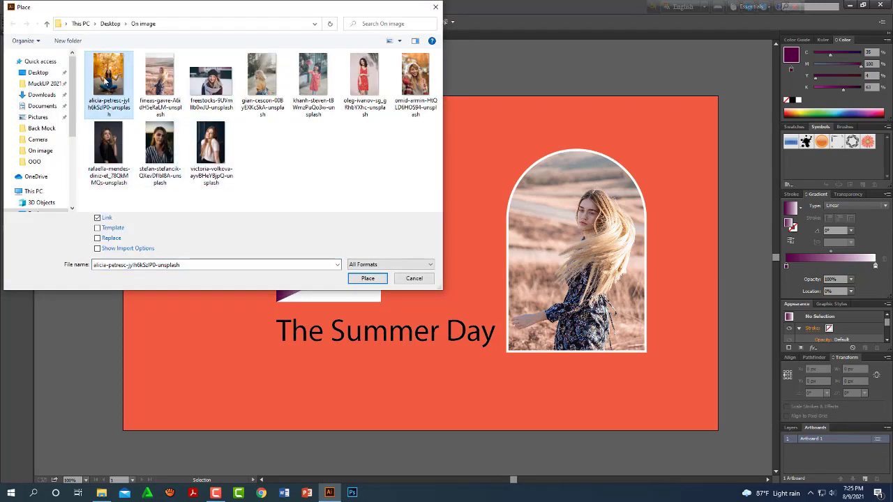
left_click(46, 23)
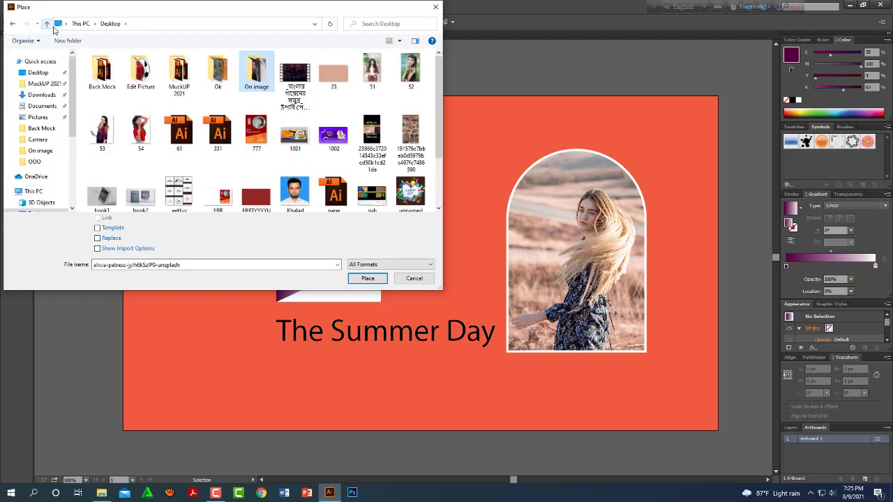
left_click(218, 75)
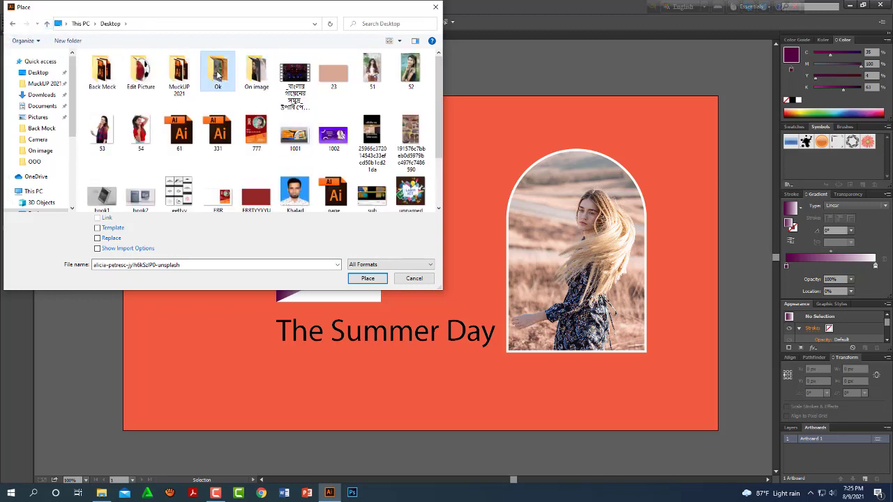
double_click(218, 75)
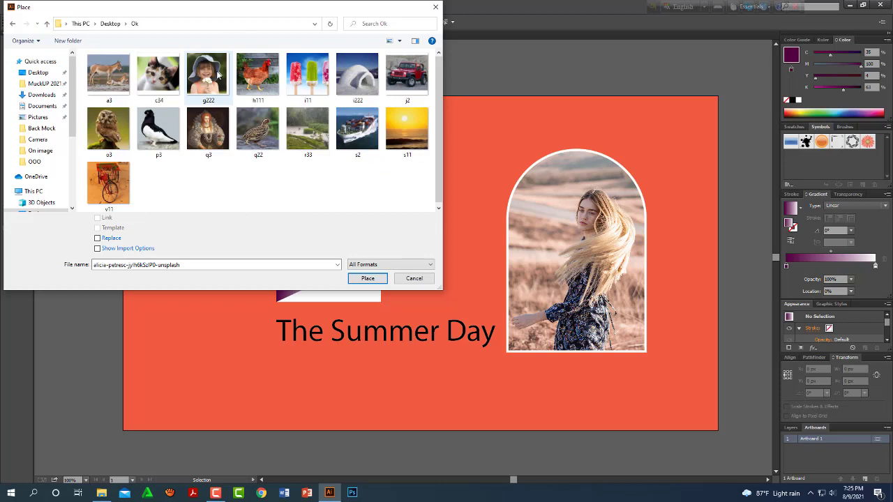
left_click(403, 141)
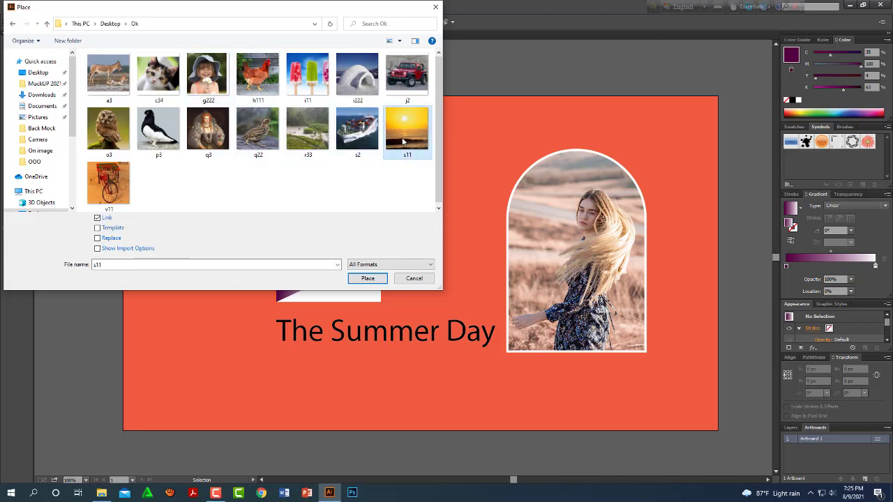
left_click(380, 279)
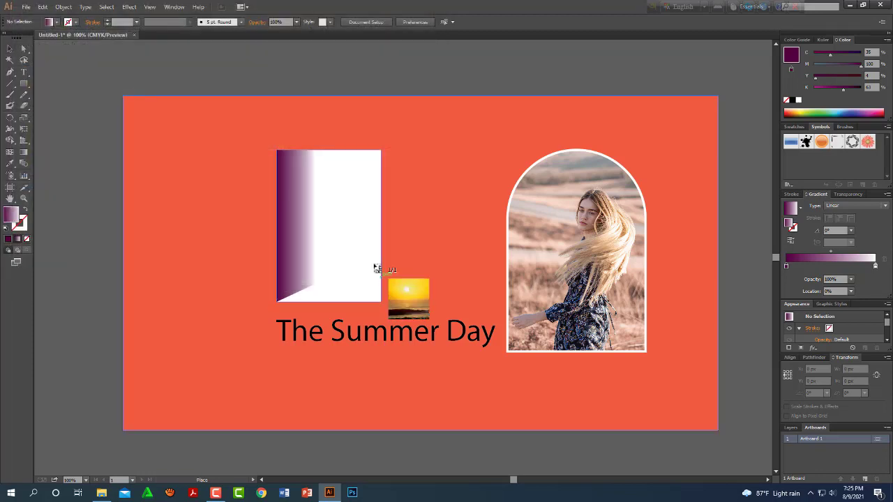
Drop the s11 photo on the artboard, enlarge it over the door, and send it to back
left_click(249, 138)
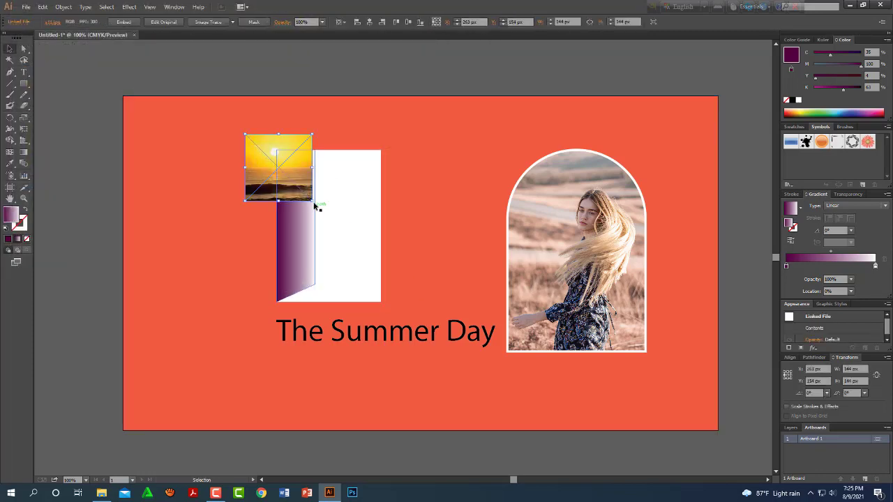
left_click_drag(312, 200, 419, 370)
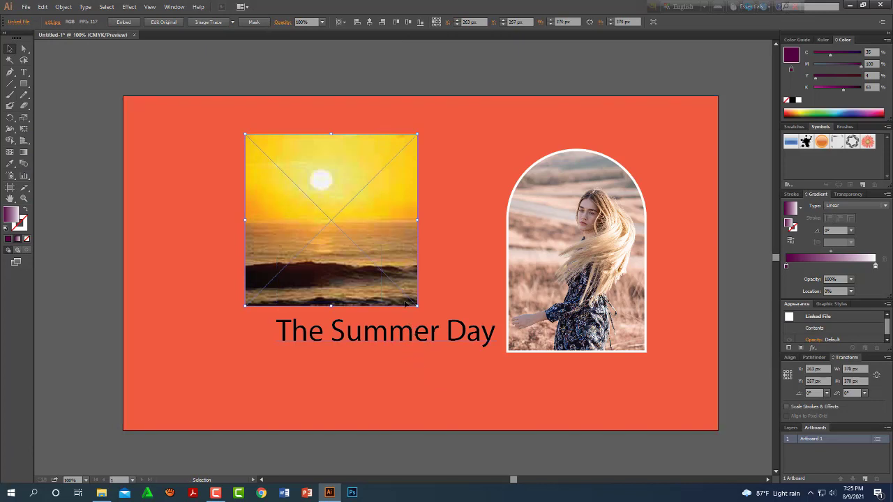
right_click(398, 206)
mouse_move(439, 258)
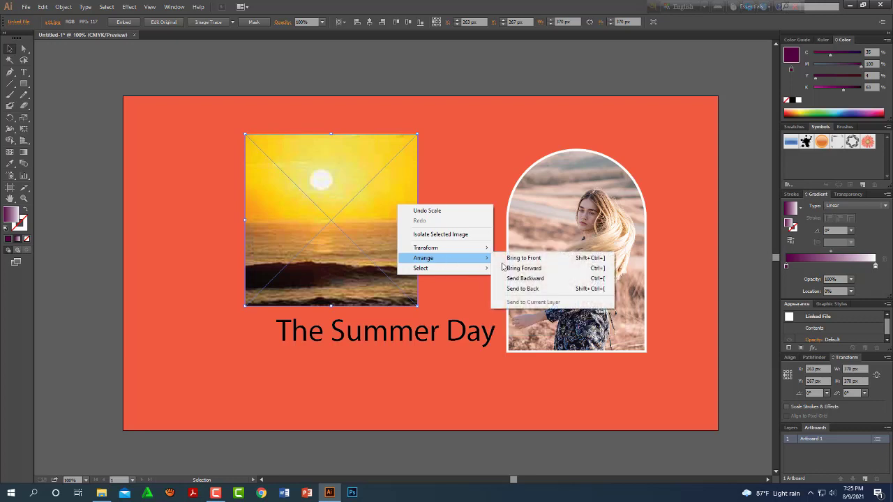
left_click(520, 286)
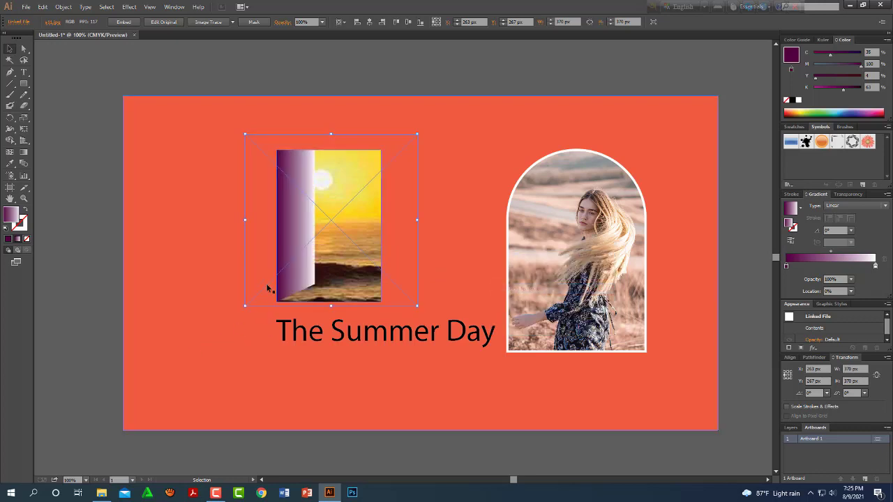
key("Right")
key("Right")
key("Right")
key("Right")
key("Right")
key("Right")
key("Right")
key("Right")
key("Right")
key("Right")
key("Right")
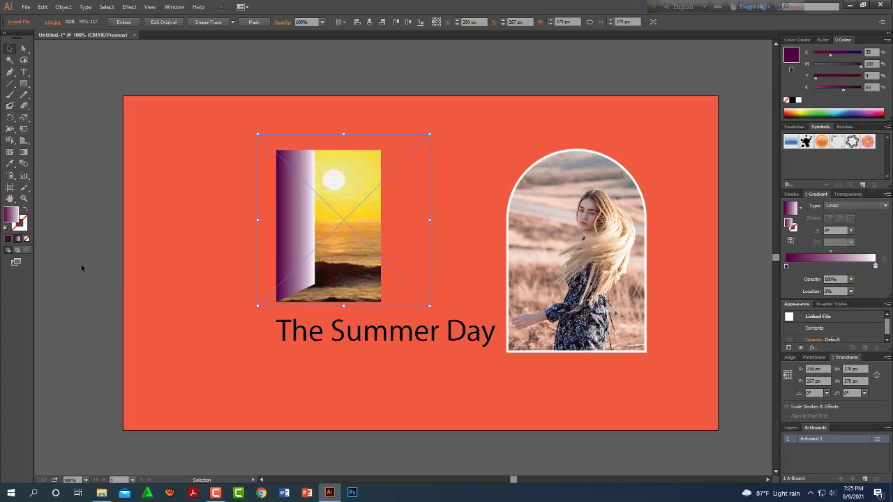
left_click(78, 267)
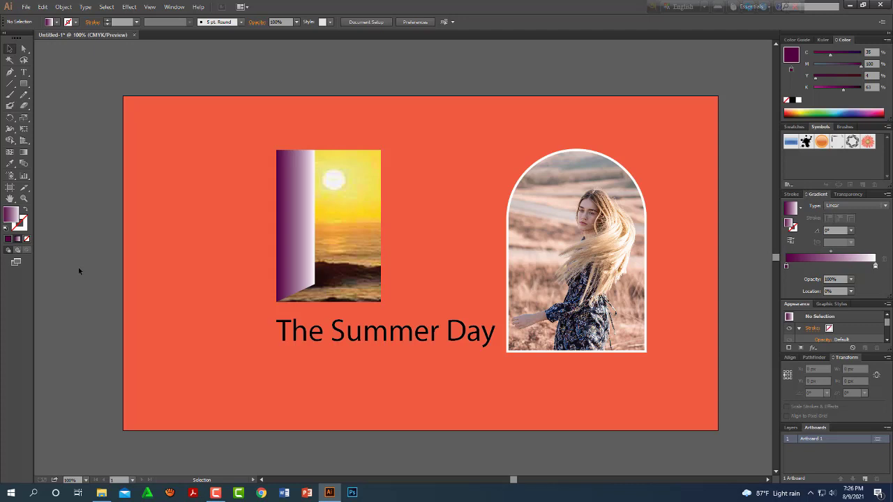
Narrow the plum gradient door strip to about 65 px wide
left_click(566, 238)
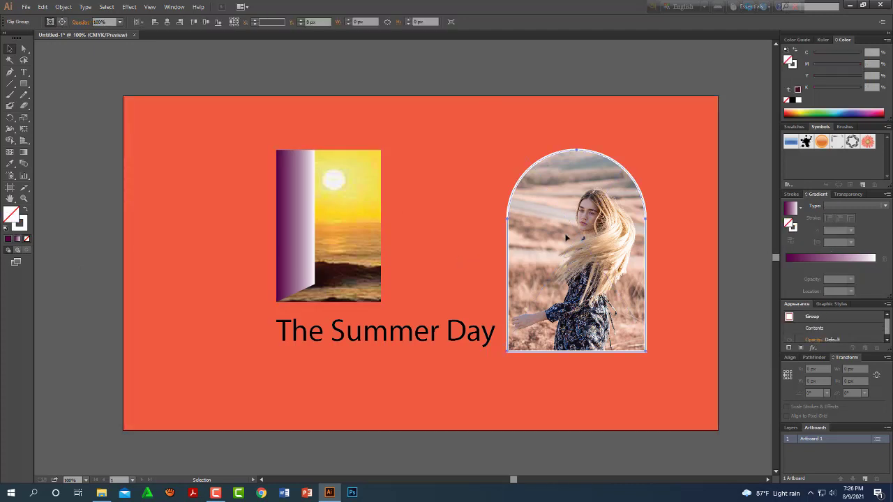
left_click(100, 224)
left_click(313, 225)
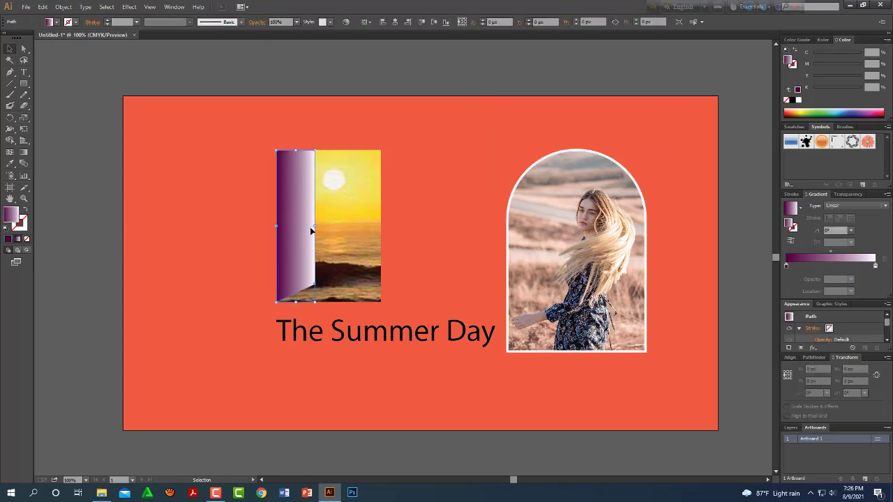
left_click_drag(316, 225, 306, 227)
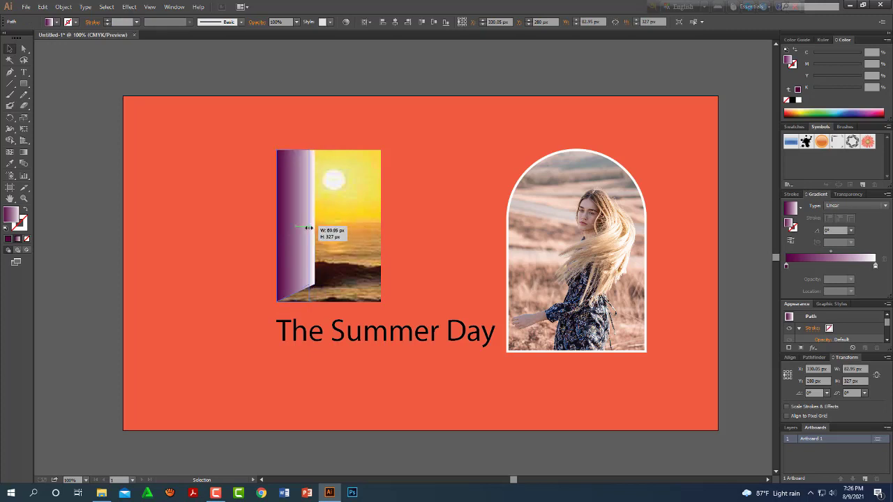
left_click(96, 283)
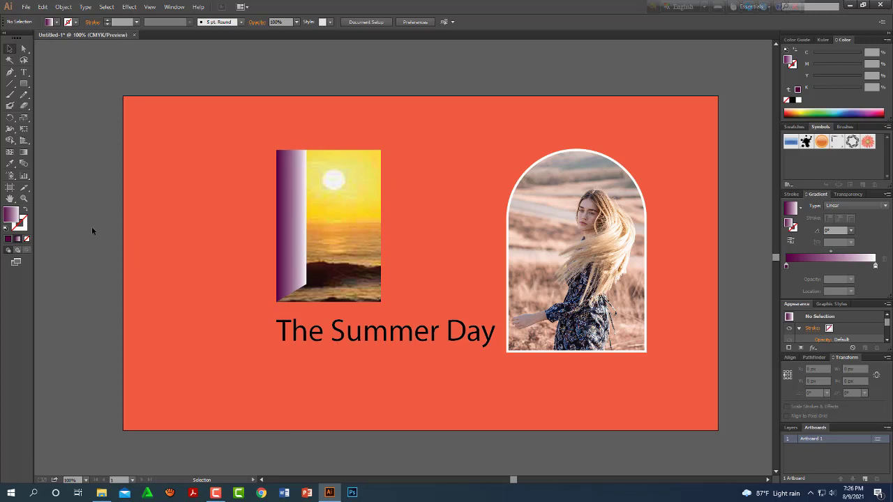
Copy The Summer Day title up above the door and retype it as 'Window'
left_click(391, 340)
left_click(71, 131)
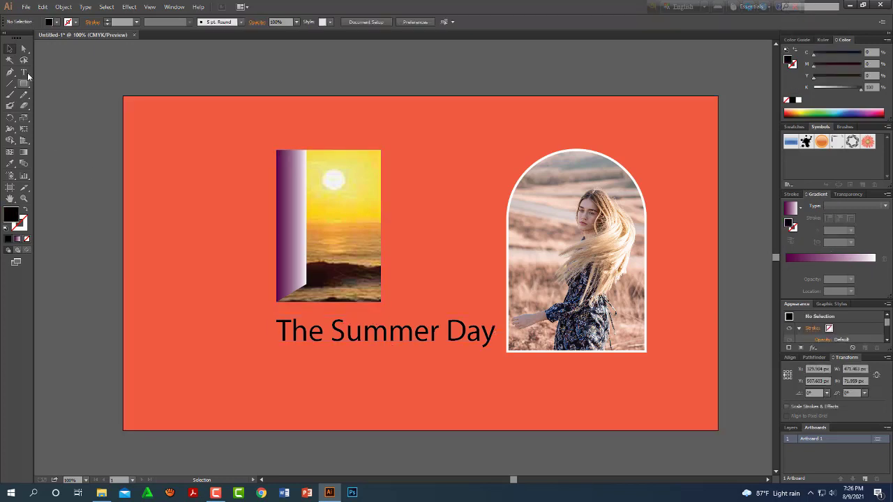
key("t")
left_click(69, 148)
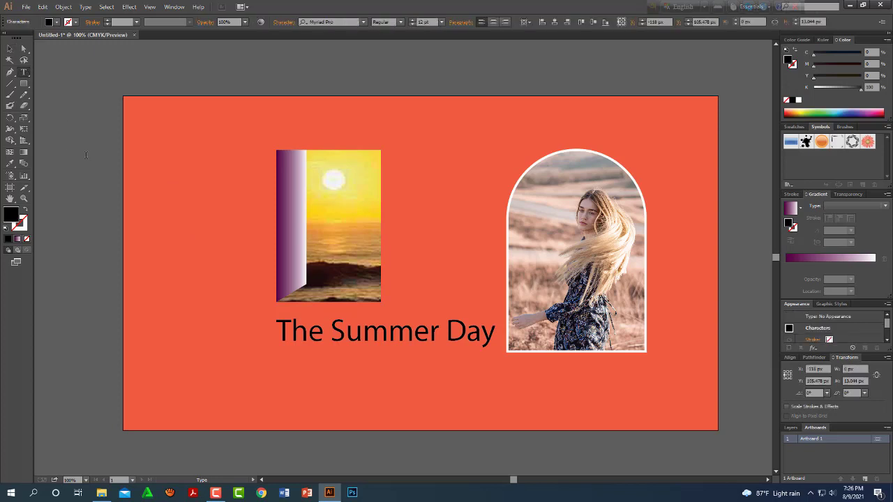
key("Escape")
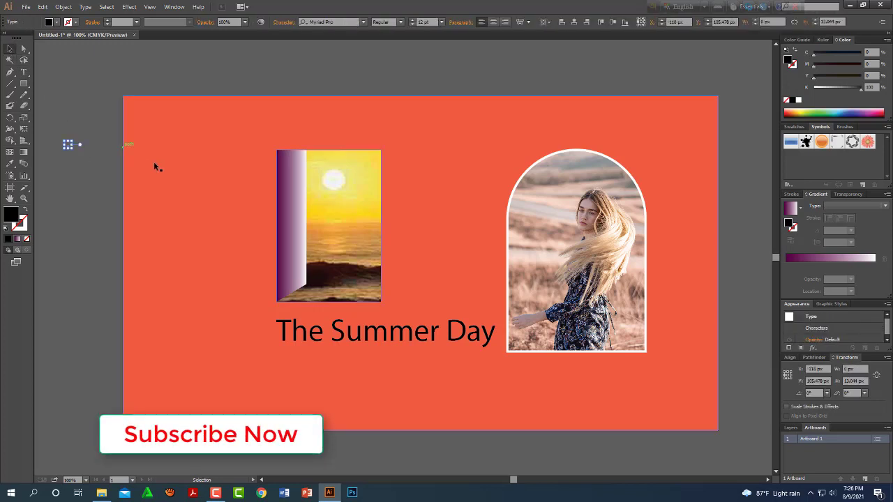
left_click(425, 340)
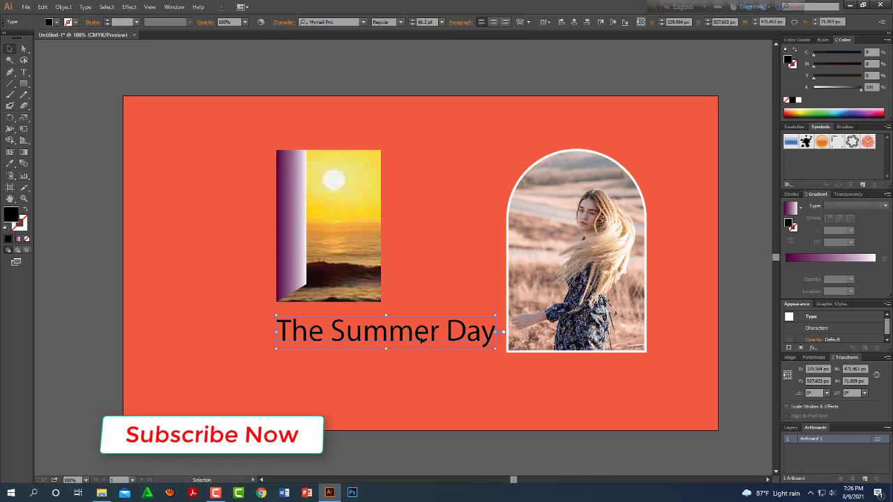
left_click_drag(420, 340, 400, 142)
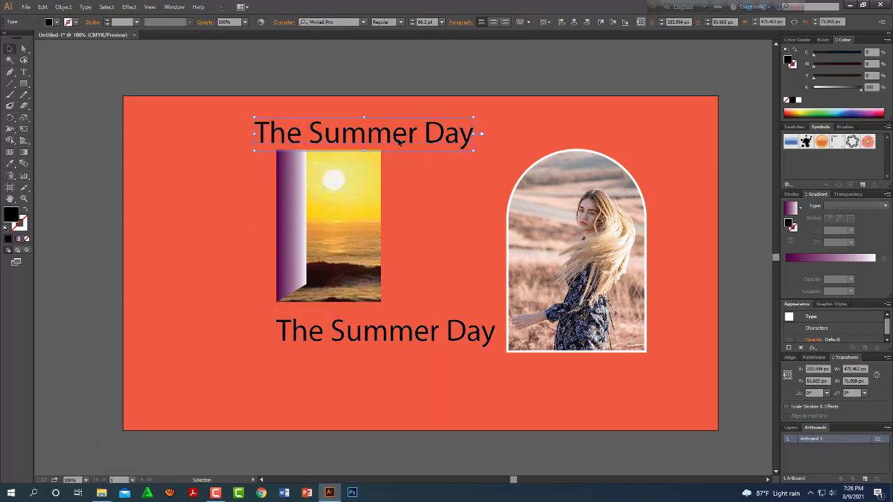
triple_click(399, 142)
type("Win")
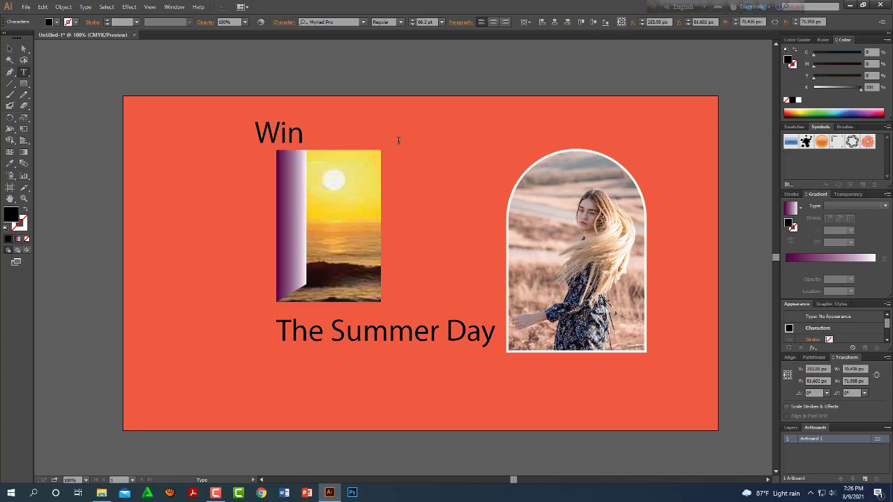
type("dow")
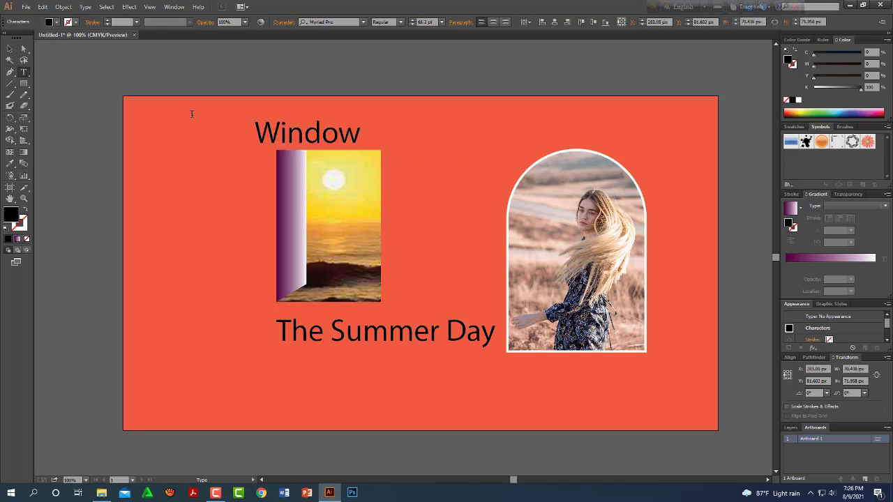
Rotate the Window text 90°, move it beside the door strip and make it white
left_click(10, 48)
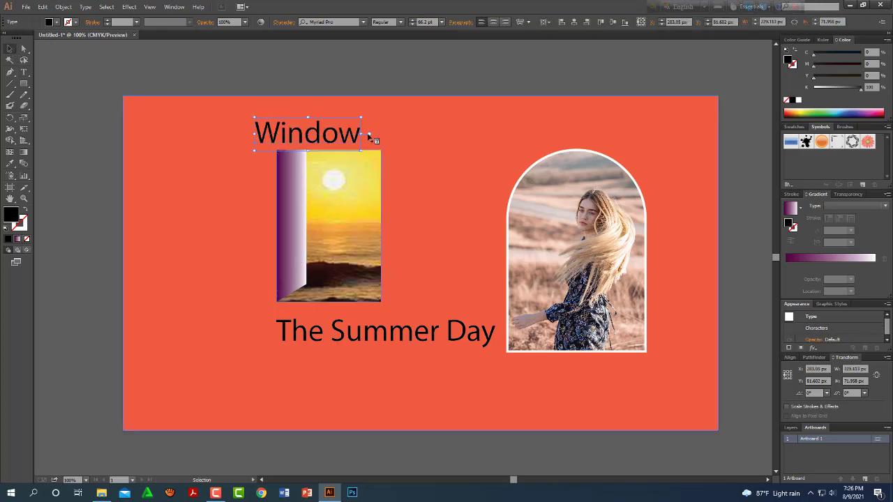
left_click_drag(252, 139, 302, 213)
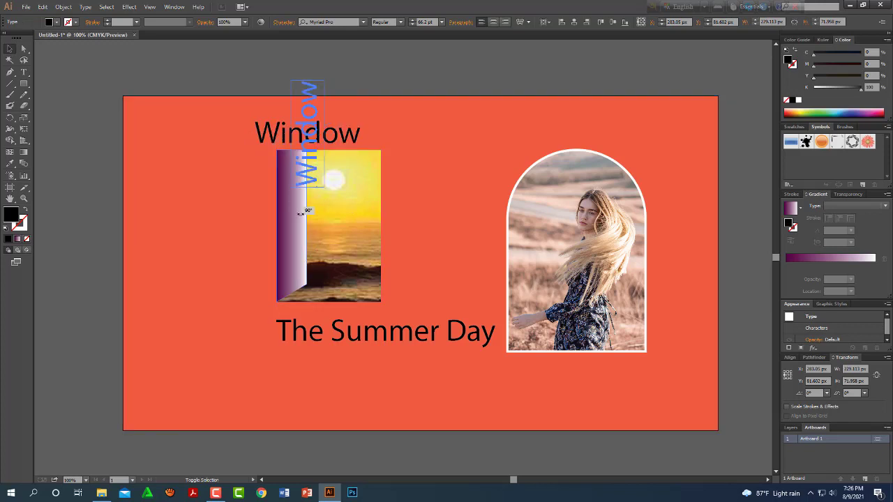
left_click_drag(312, 114, 261, 200)
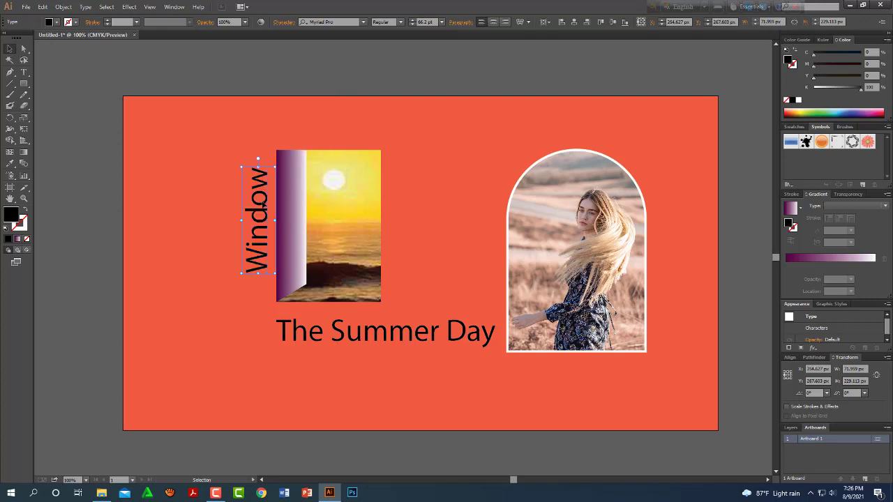
left_click(798, 99)
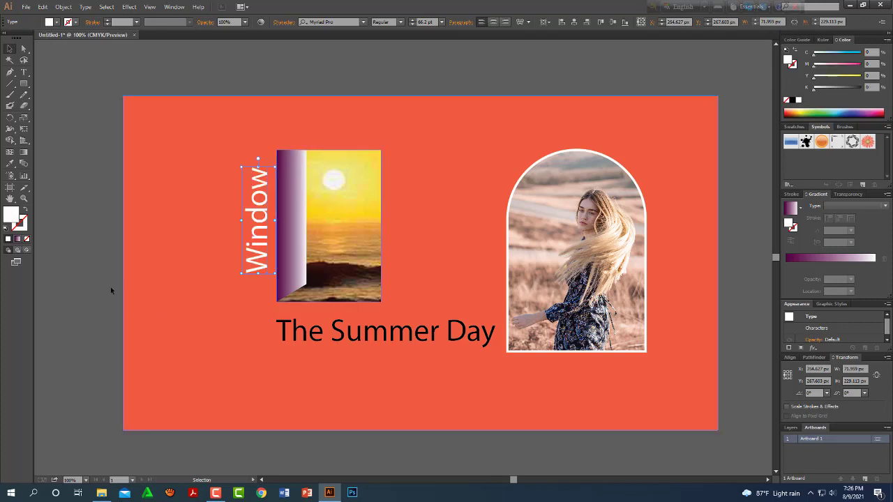
left_click(89, 304)
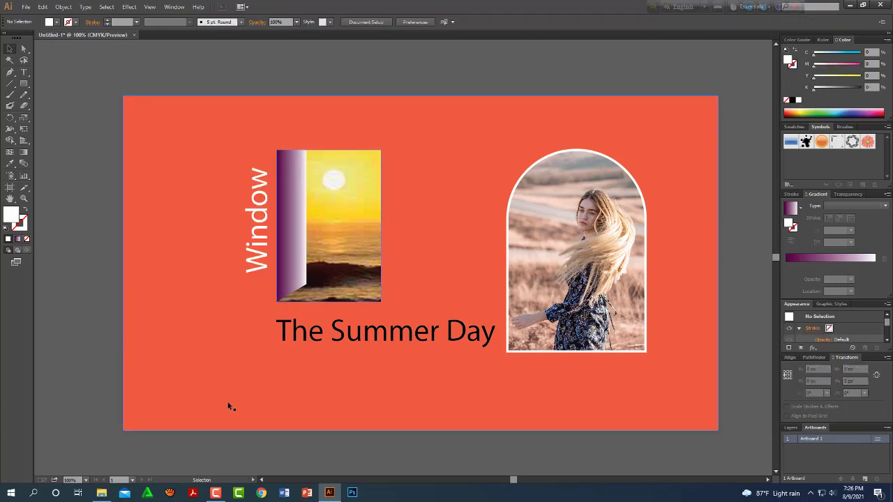
Make The Summer Day title white and Bold, shifted slightly left
left_click_drag(229, 407, 273, 379)
left_click(332, 340)
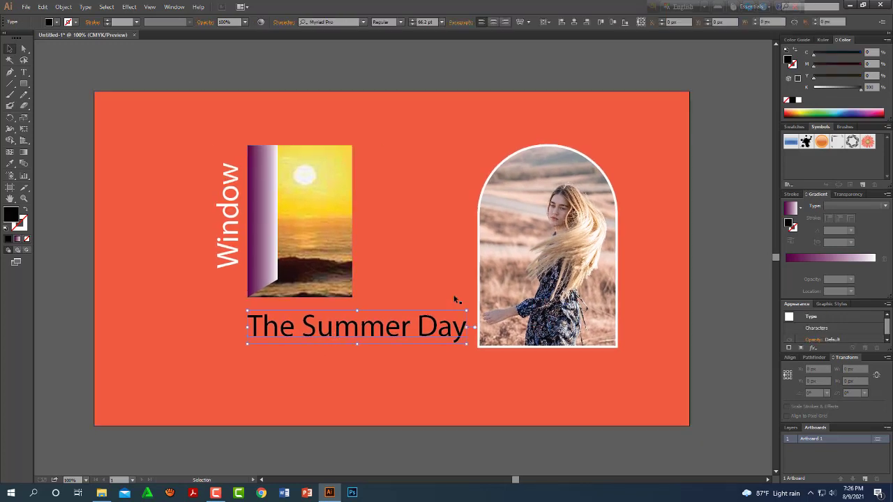
left_click(799, 100)
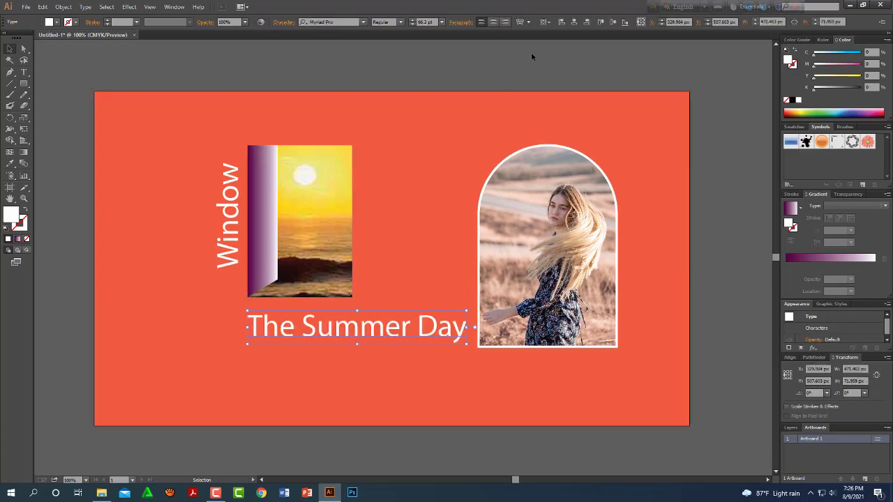
left_click(402, 23)
left_click(400, 115)
left_click_drag(440, 336, 430, 335)
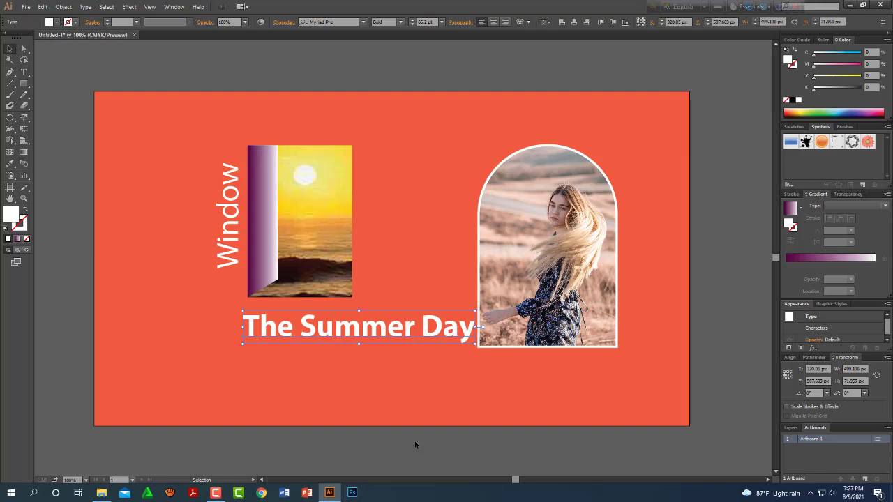
left_click(414, 441)
left_click(24, 72)
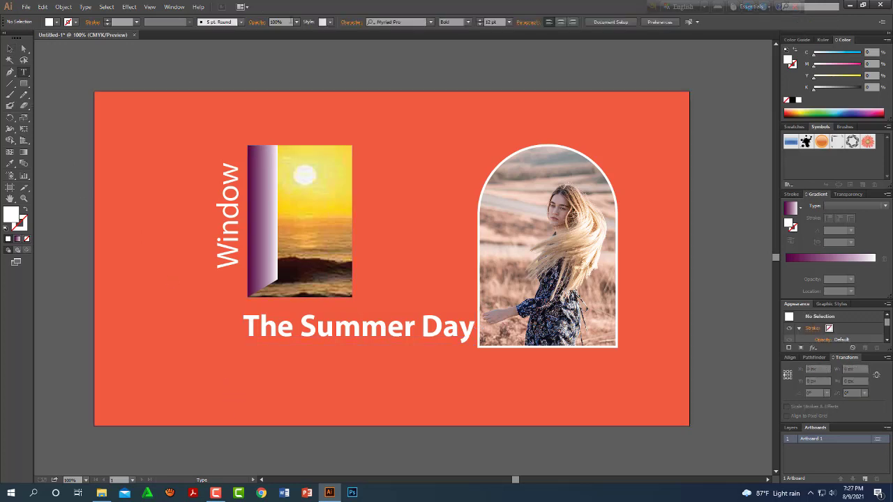
Add a placeholder text block and position it directly under the title
left_click_drag(228, 375, 459, 392)
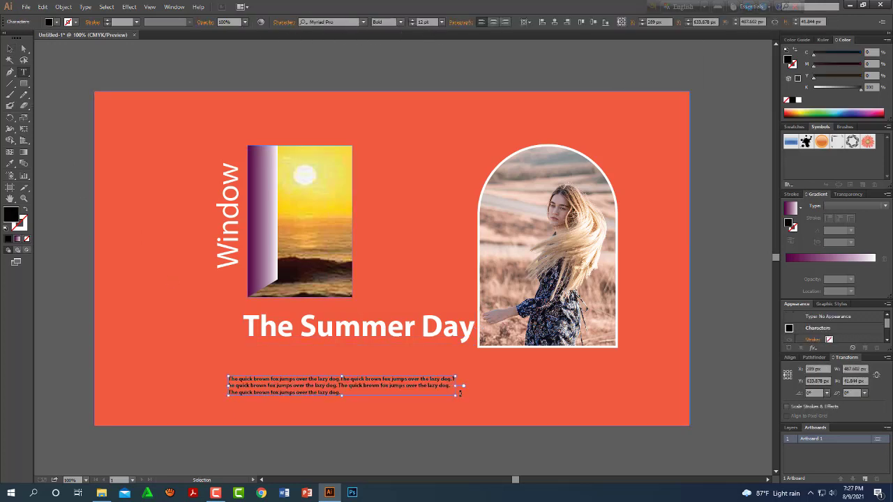
key("Escape")
left_click(9, 49)
left_click(453, 386)
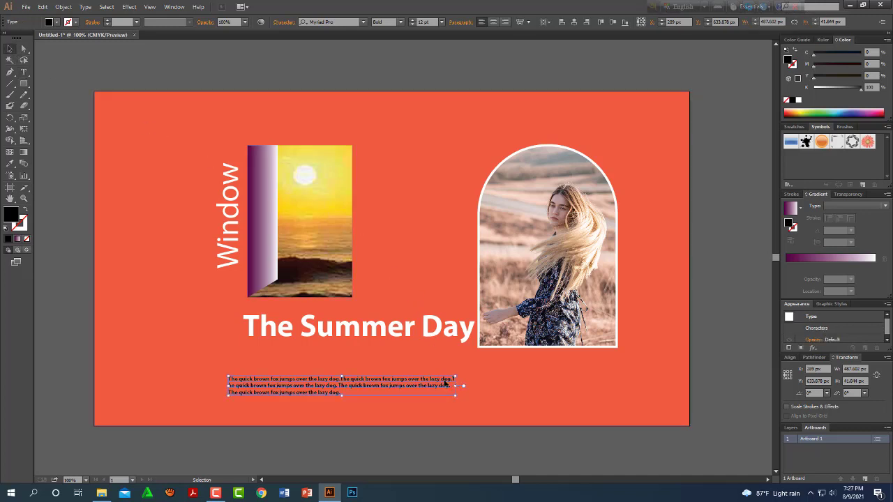
left_click_drag(448, 388, 457, 360)
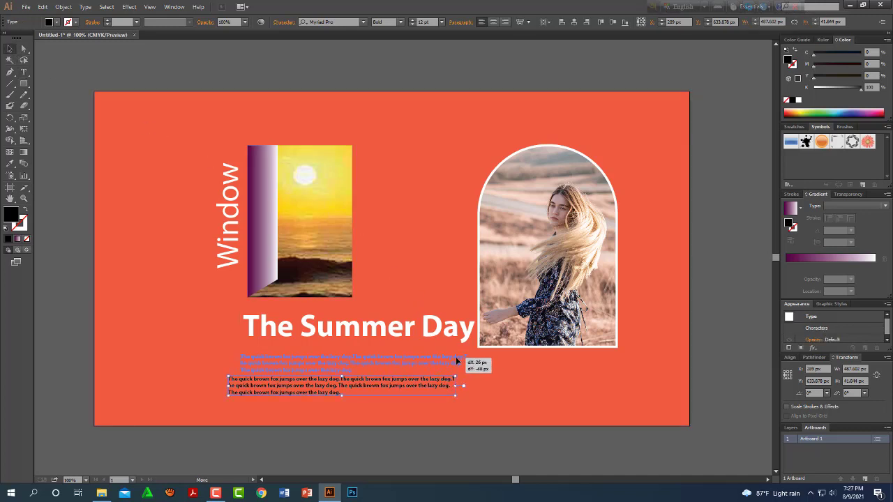
left_click_drag(457, 361, 453, 359)
left_click_drag(445, 329, 437, 338)
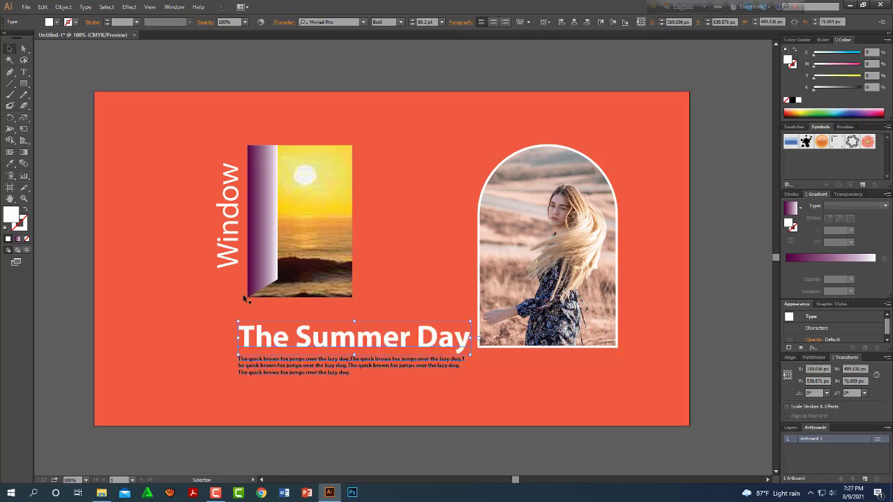
Make the body text paragraph white and recentre the artboard
left_click(78, 220)
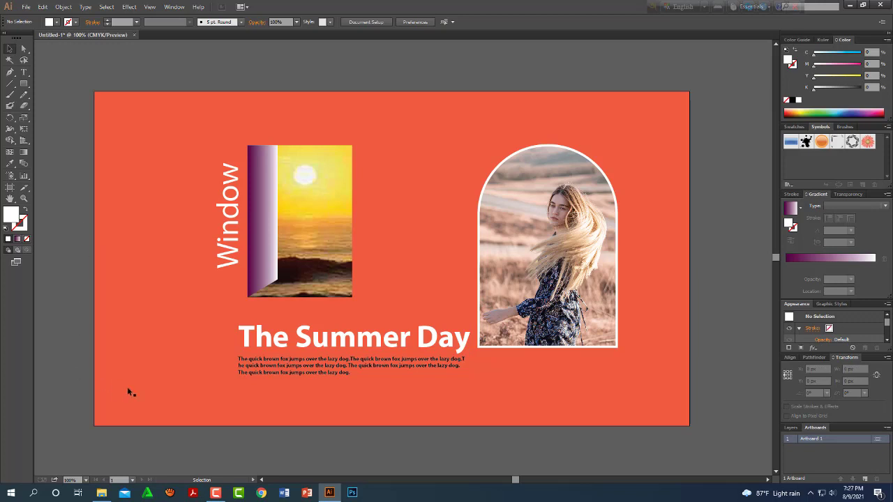
left_click(322, 372)
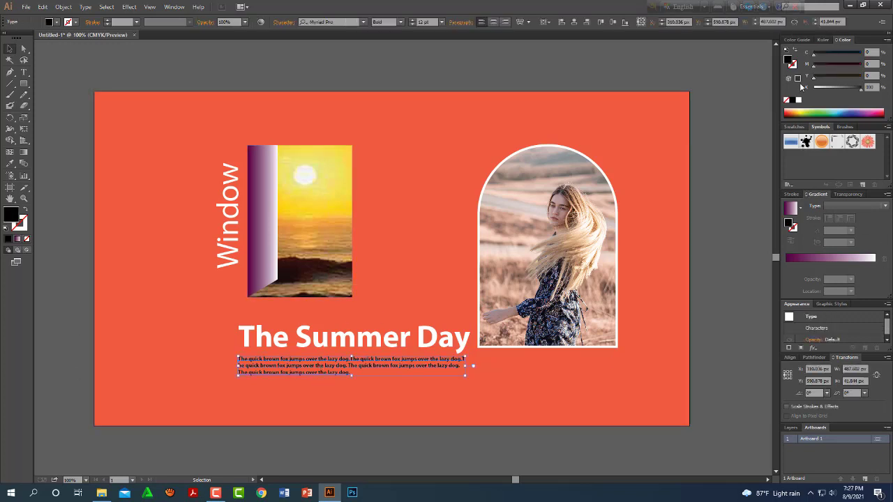
left_click(799, 101)
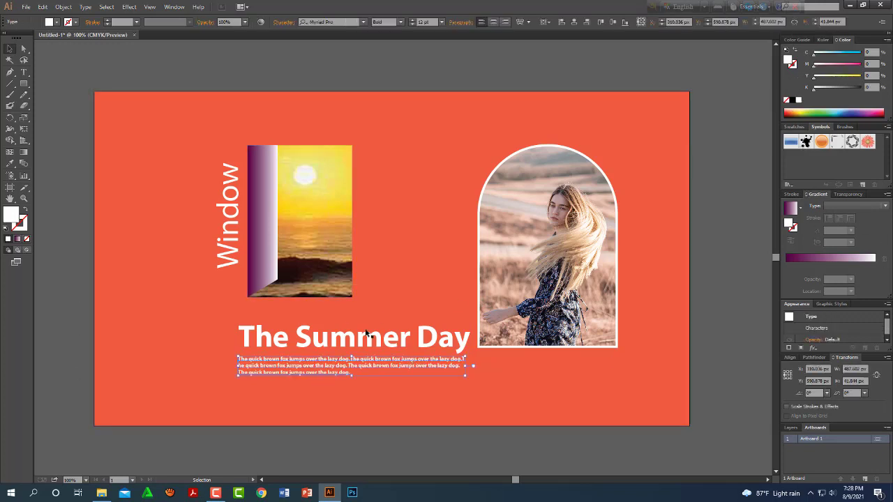
left_click(51, 326)
key("ctrl+1")
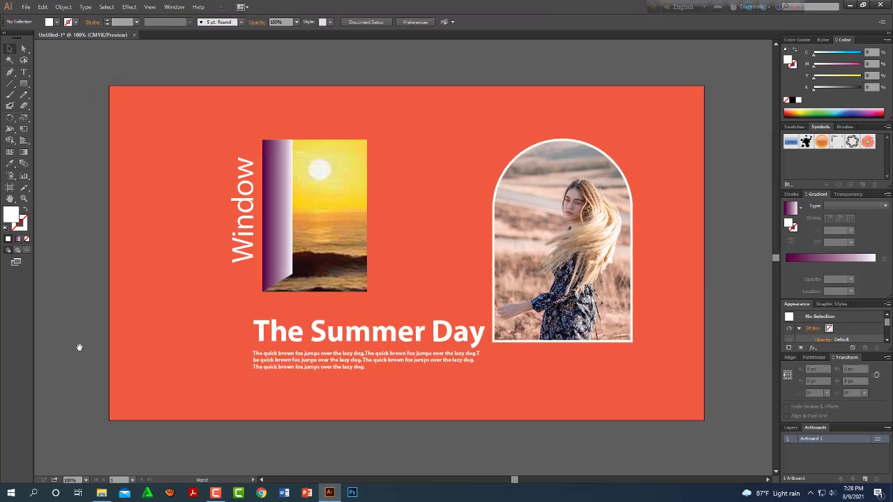
Give the background a linear gradient, tinting the right stop pale cream-yellow in CMYK
left_click(153, 350)
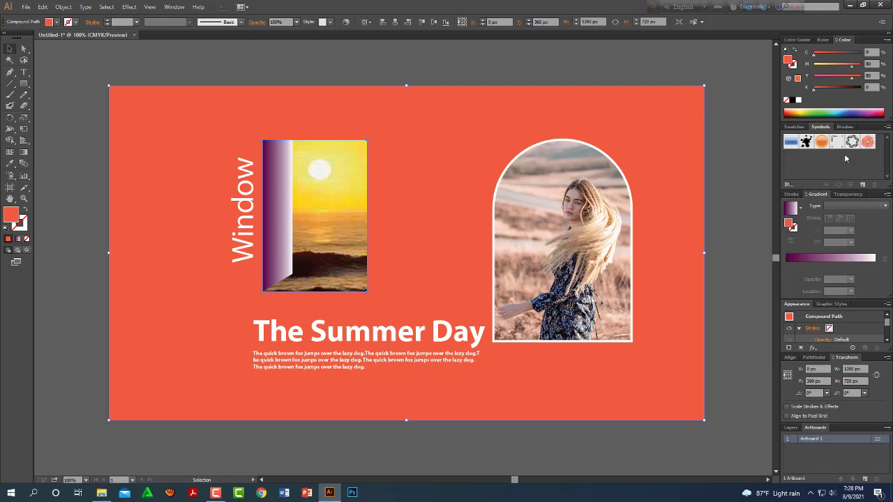
left_click(856, 259)
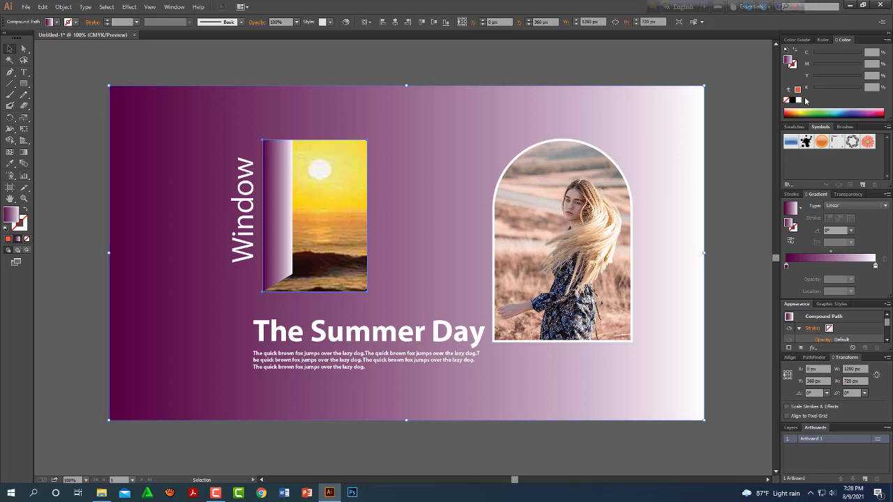
left_click(876, 266)
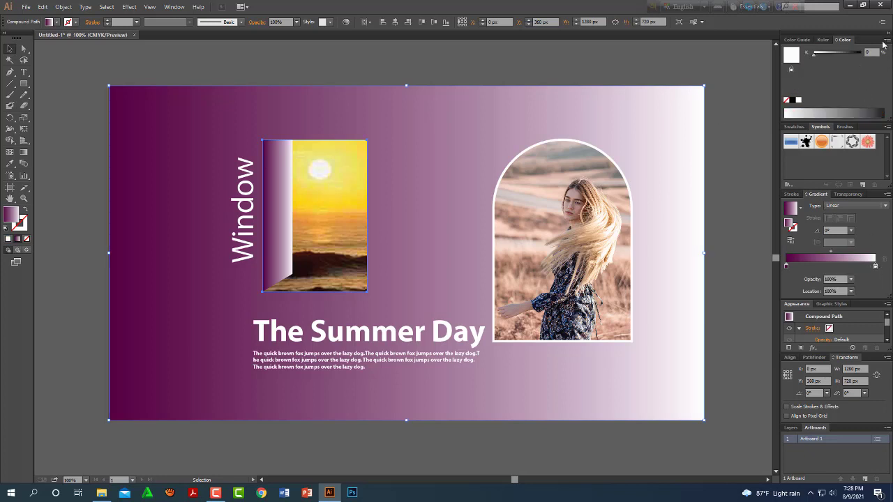
left_click(884, 44)
left_click(847, 90)
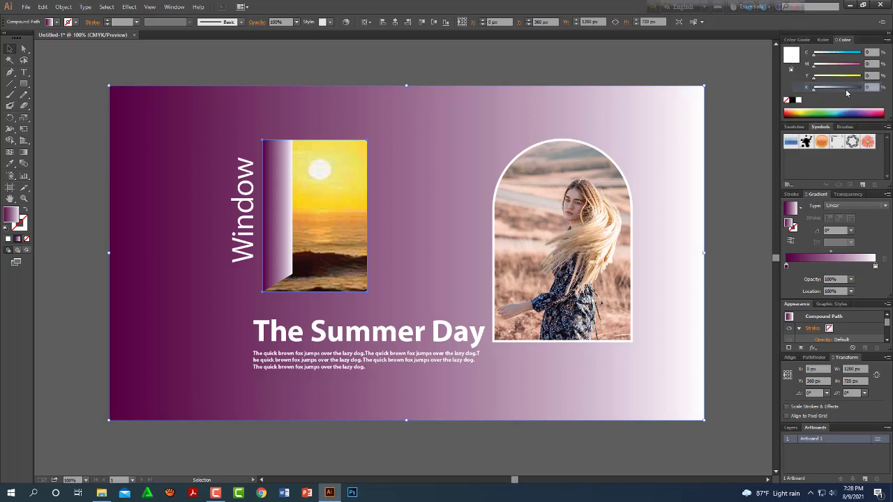
left_click_drag(822, 79, 824, 80)
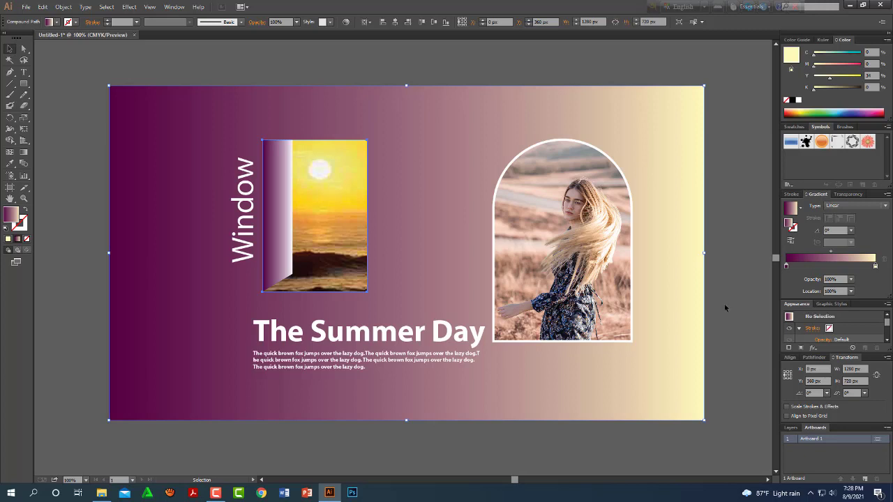
left_click(632, 252)
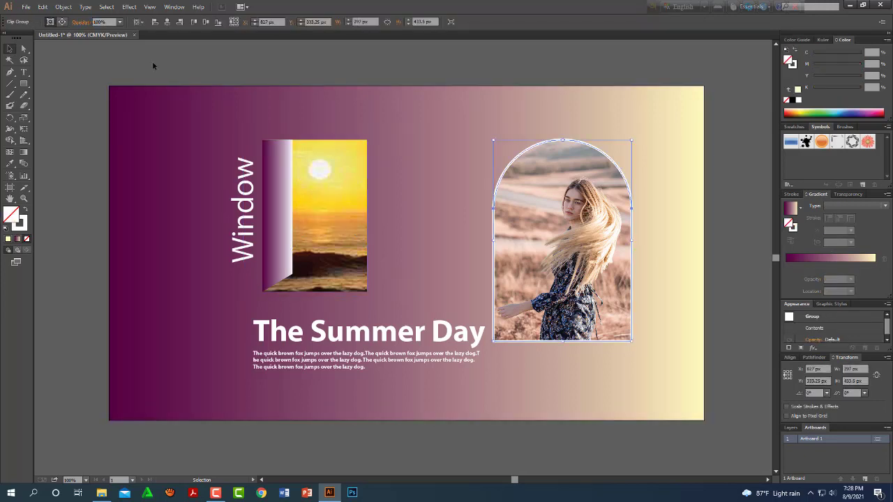
Add a bright red drop shadow (75% opacity, 7 px offsets, 5 px blur) to the arched photo
left_click(129, 7)
mouse_move(141, 112)
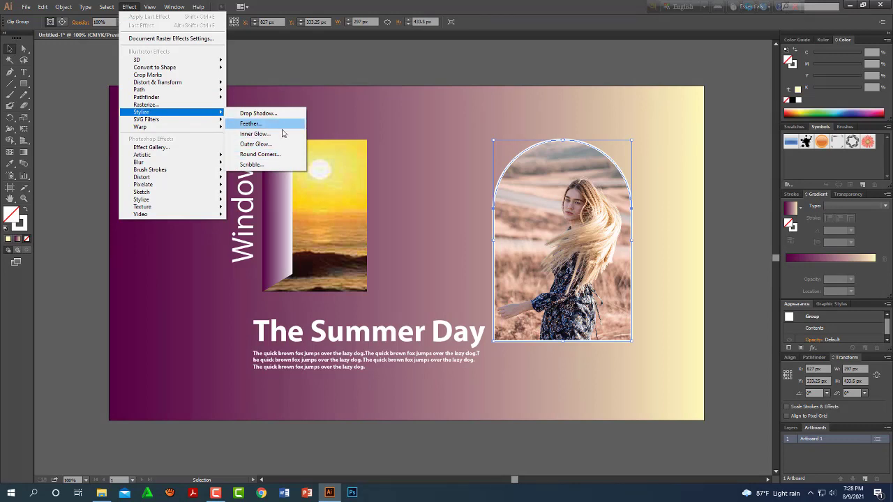
left_click(259, 113)
left_click(639, 207)
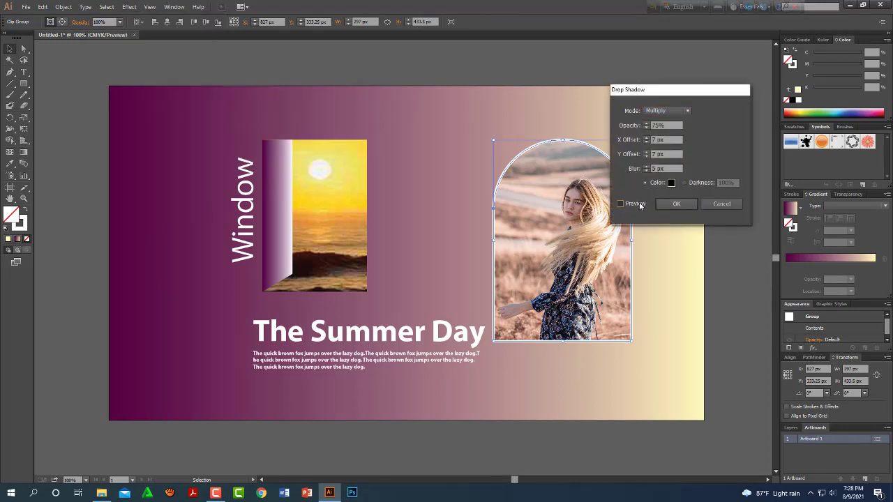
left_click(640, 205)
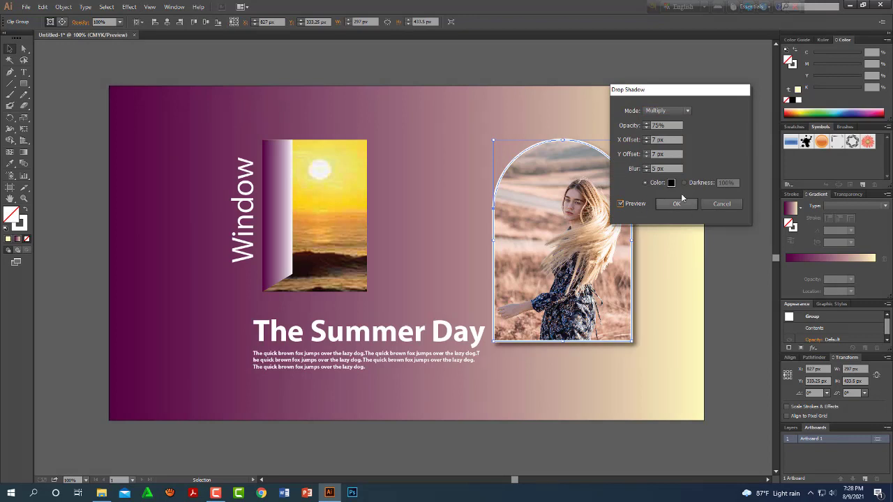
left_click(671, 183)
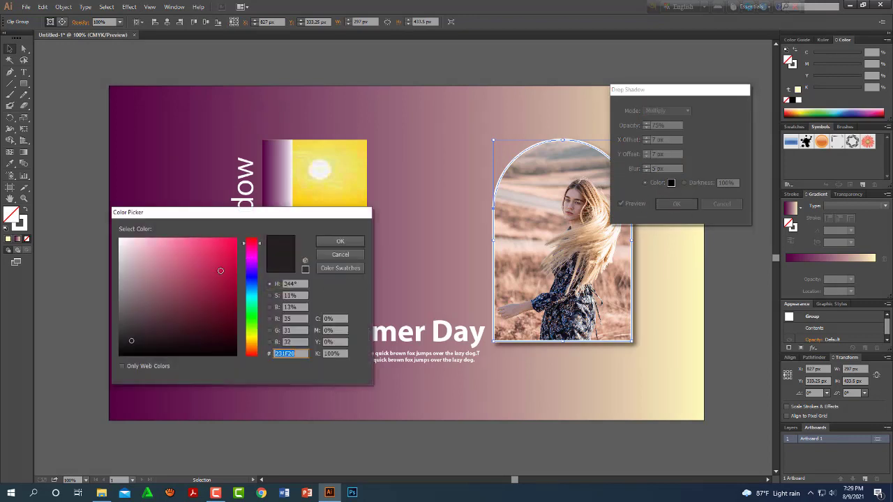
mouse_move(223, 259)
left_mouse_down()
mouse_move(248, 239)
mouse_move(236, 242)
left_mouse_up()
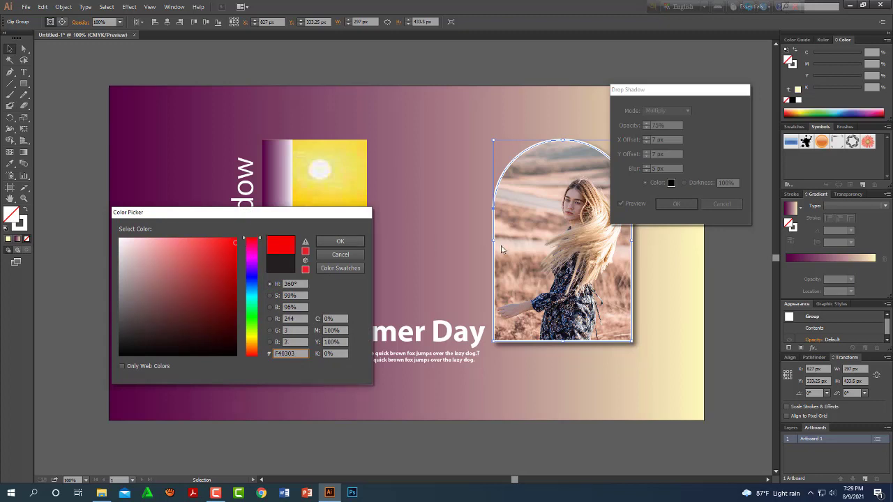
left_click(337, 242)
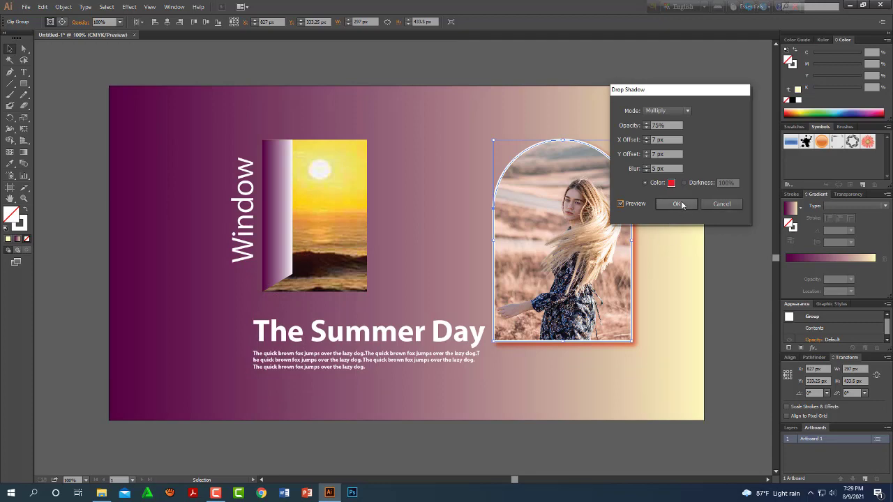
left_click(680, 203)
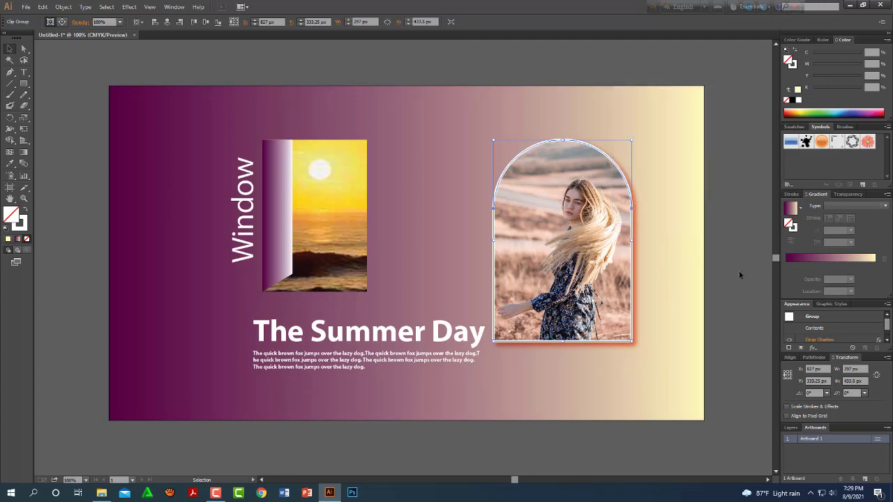
left_click(739, 271)
left_click_drag(611, 318, 632, 328)
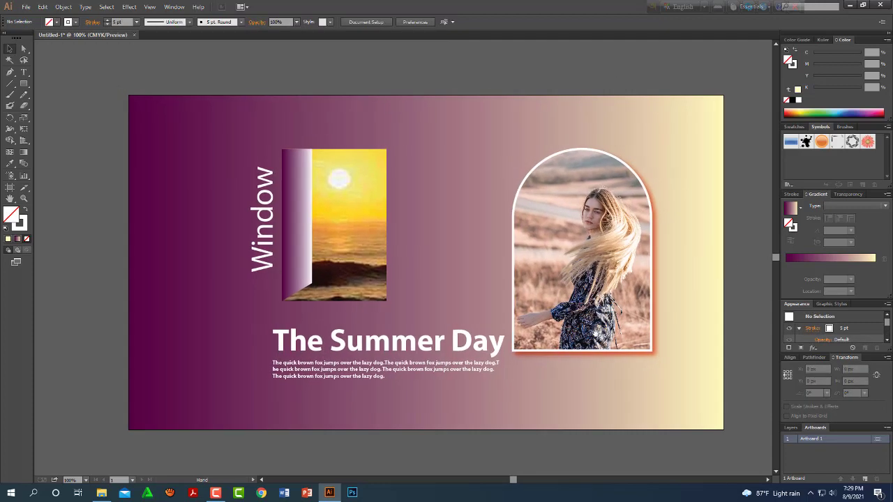
Retune the gradient's left purple stop to about 39% cyan and 60% black
left_click(224, 303)
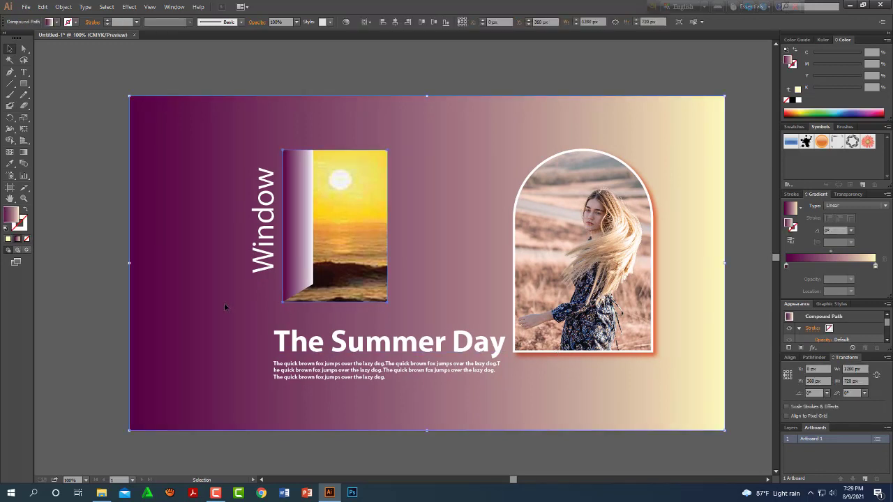
left_click(787, 266)
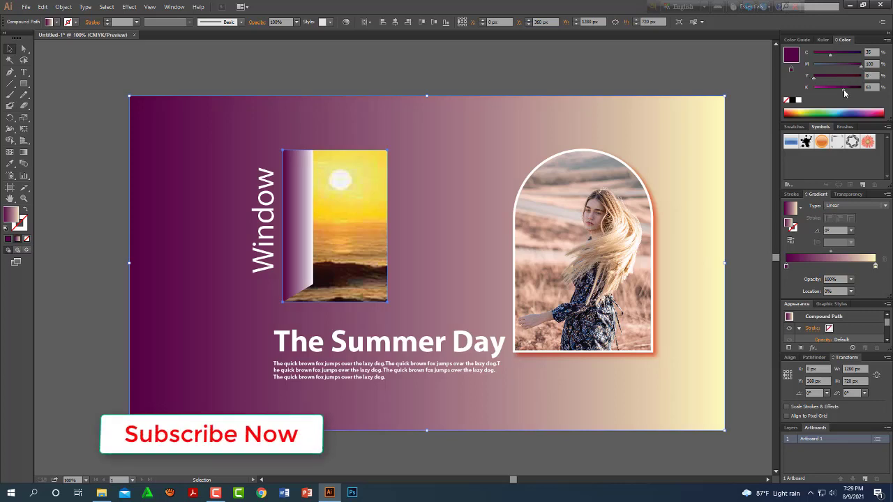
left_click_drag(829, 55, 833, 55)
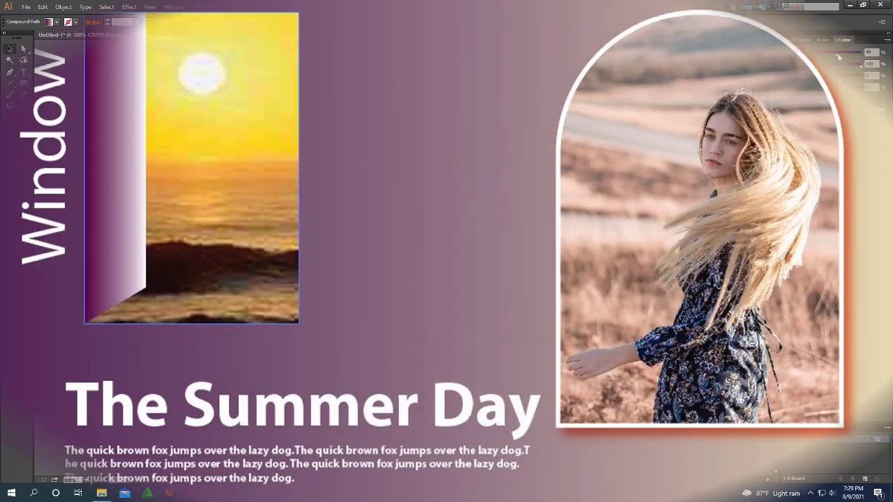